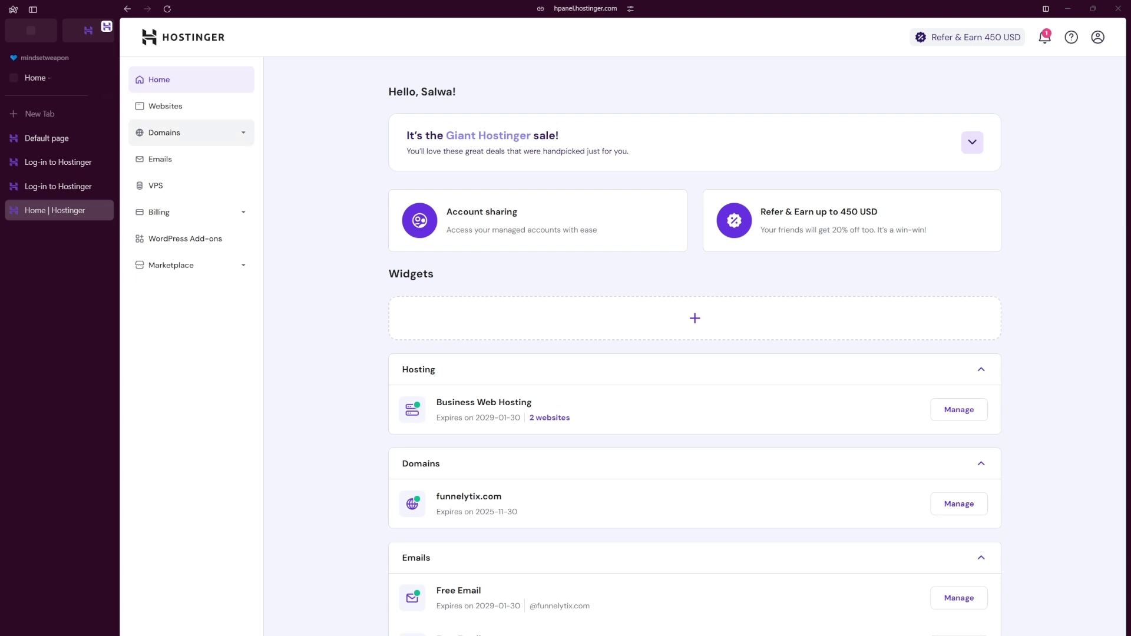
Open the subdomain management page for the funnelytix.com website.
{"action": "left_click", "coordinate": [175, 109]}
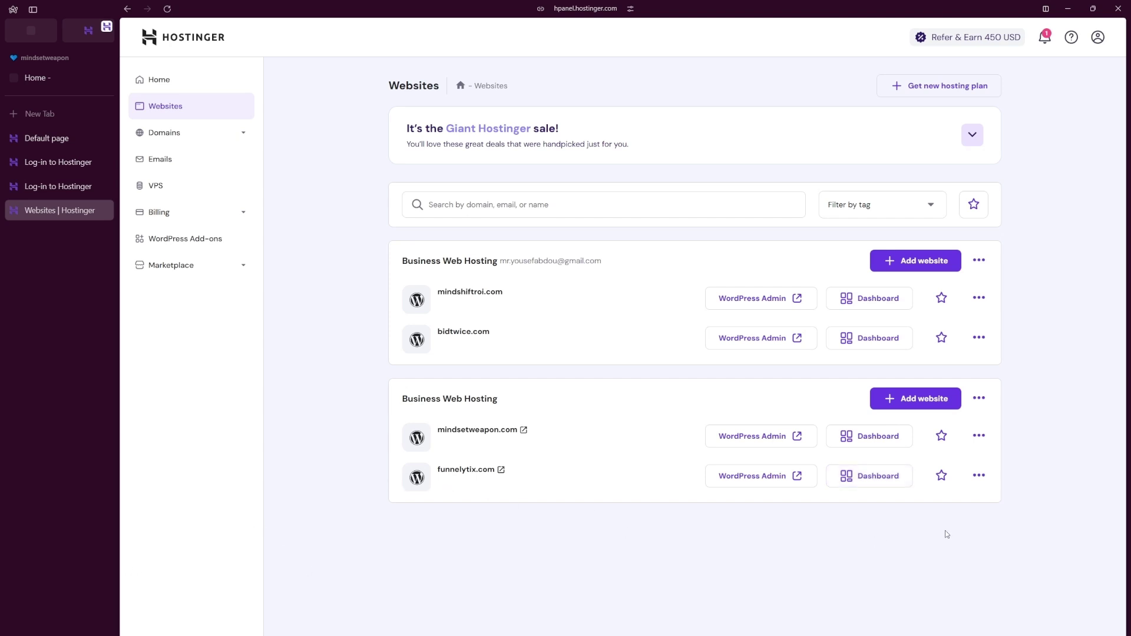
{"action": "left_click", "coordinate": [866, 479]}
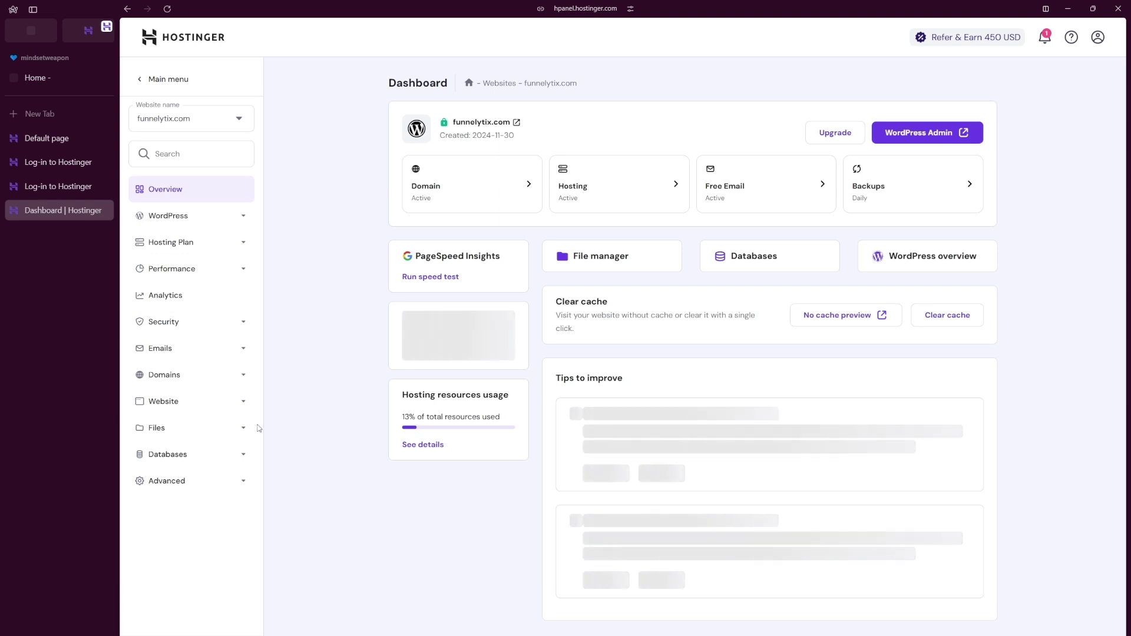
{"action": "left_click", "coordinate": [213, 380]}
{"action": "left_click", "coordinate": [180, 406]}
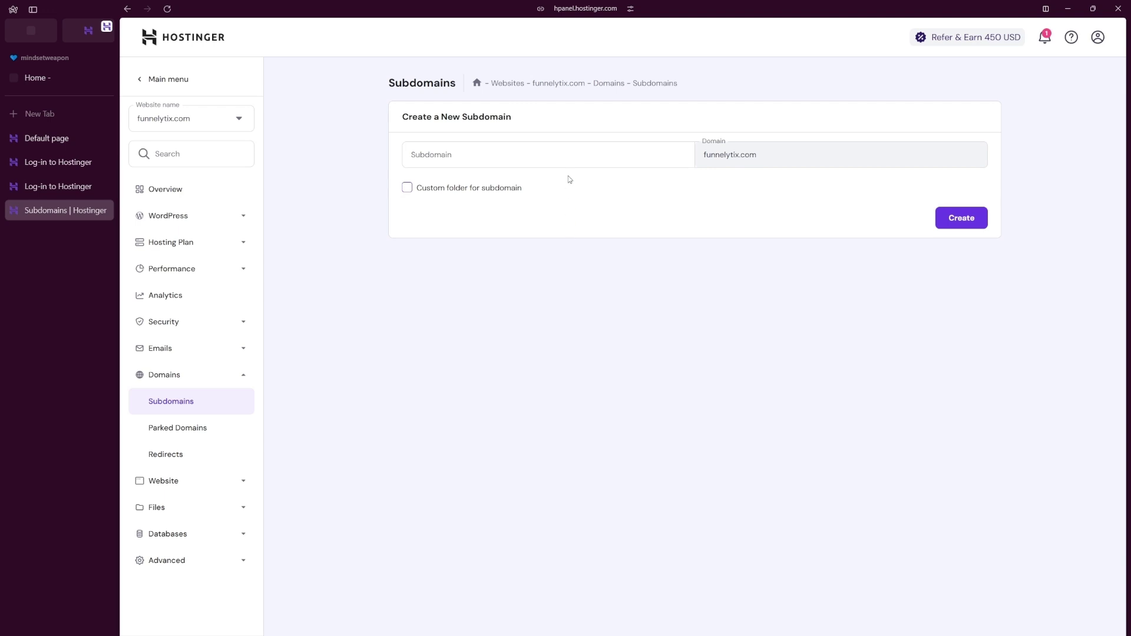
Create the subdomain "blog" on funnelytix.com with a custom folder named "blog" under /public_html/.
{"action": "left_click", "coordinate": [570, 154]}
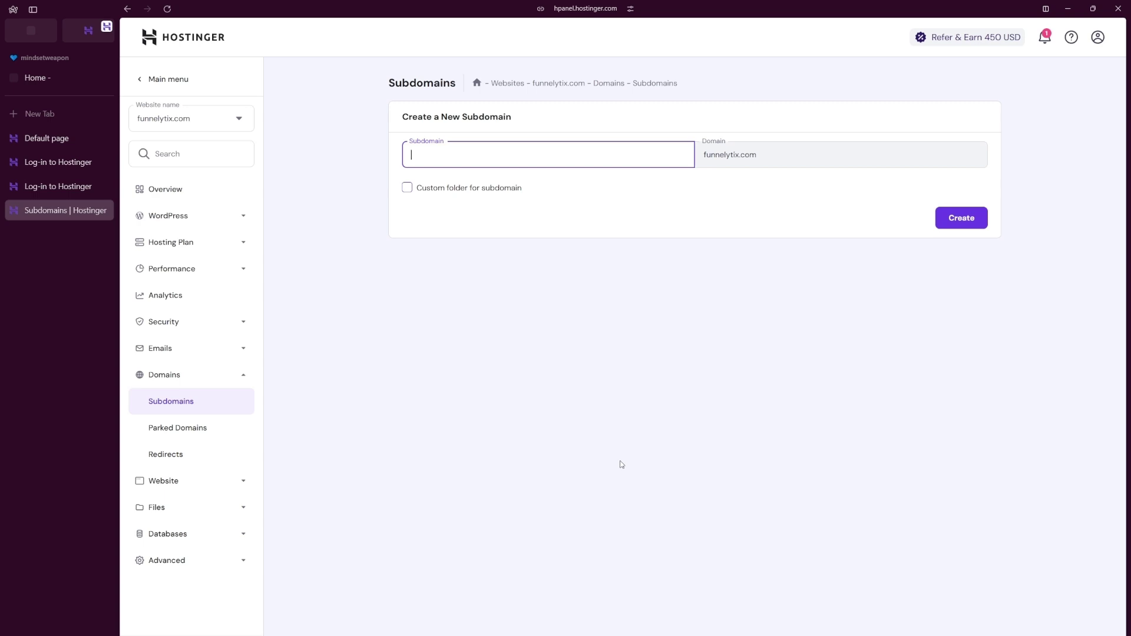
{"action": "type", "text": "blog"}
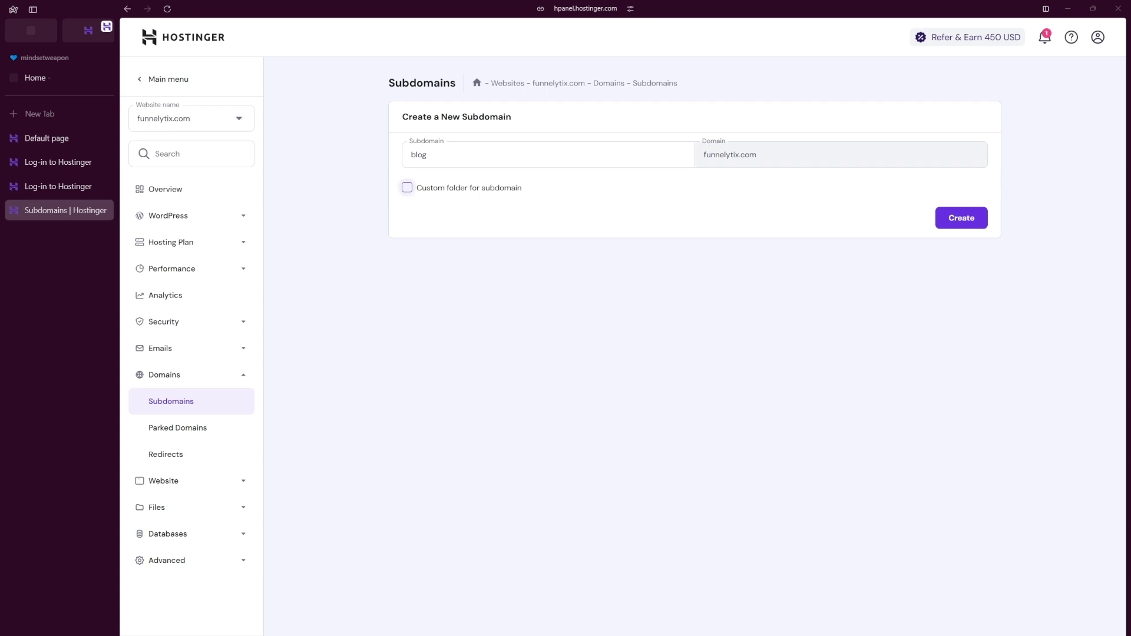
{"action": "left_click", "coordinate": [407, 188]}
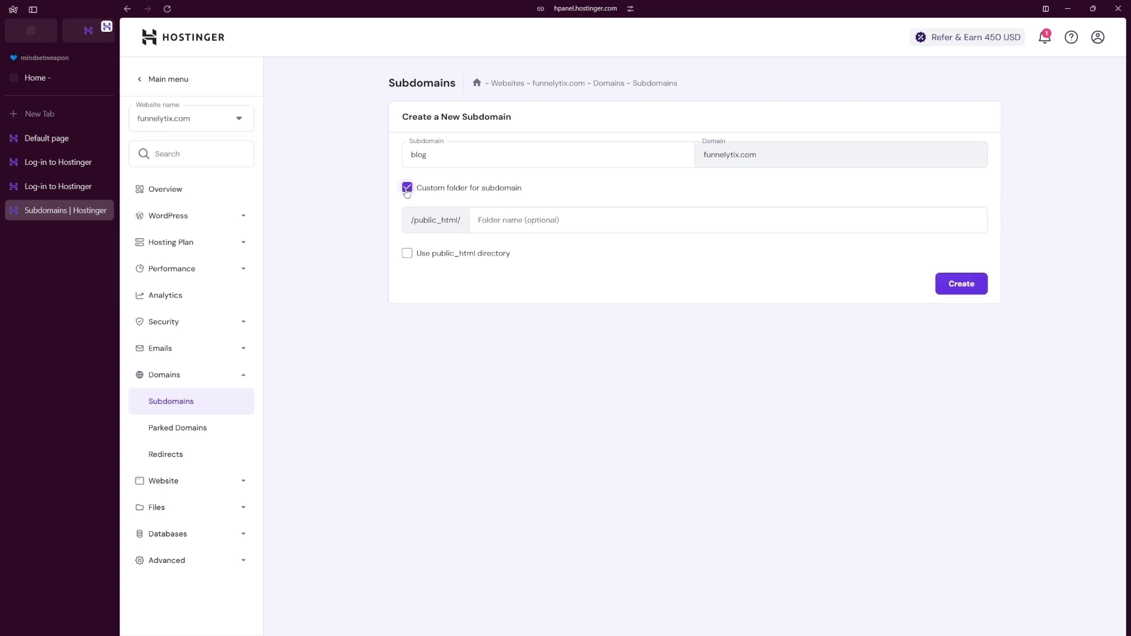
{"action": "left_click", "coordinate": [481, 221]}
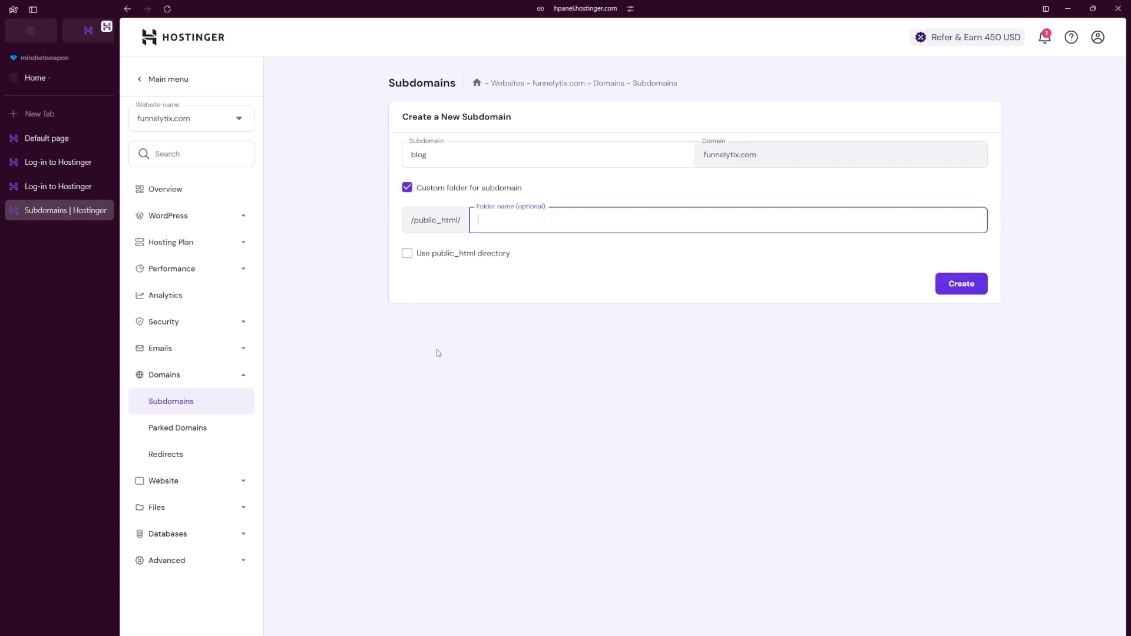
{"action": "type", "text": "blog"}
{"action": "left_click", "coordinate": [961, 291]}
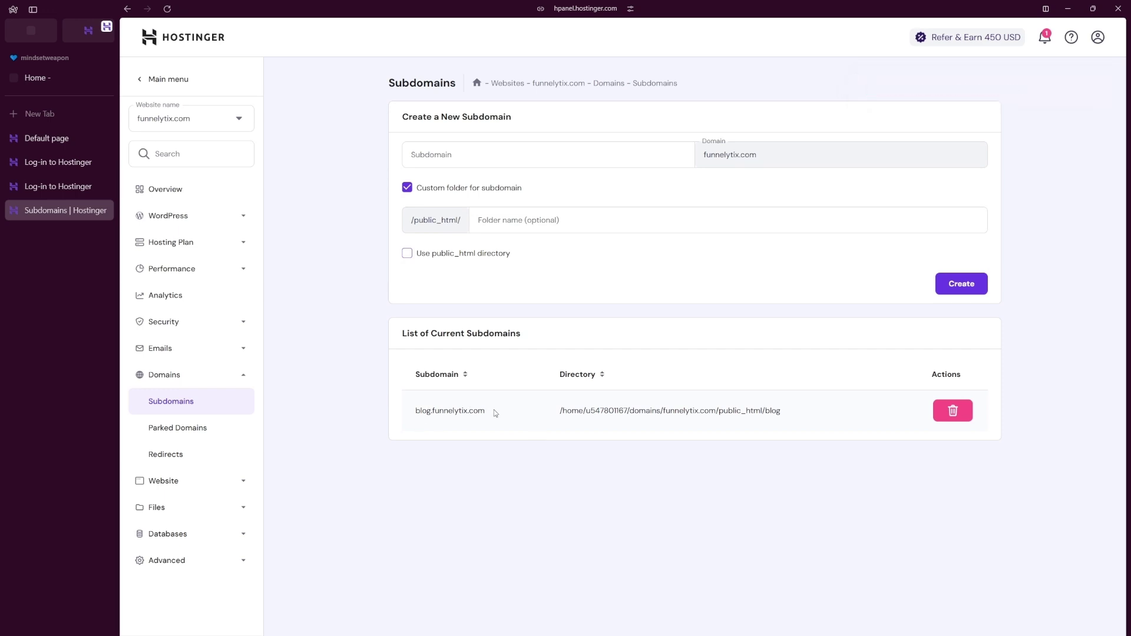
Examine the blog.funnelytix.com entry in the list of current subdomains and turn off the custom folder option.
{"action": "left_click_drag", "start_coordinate": [494, 411], "coordinate": [410, 417]}
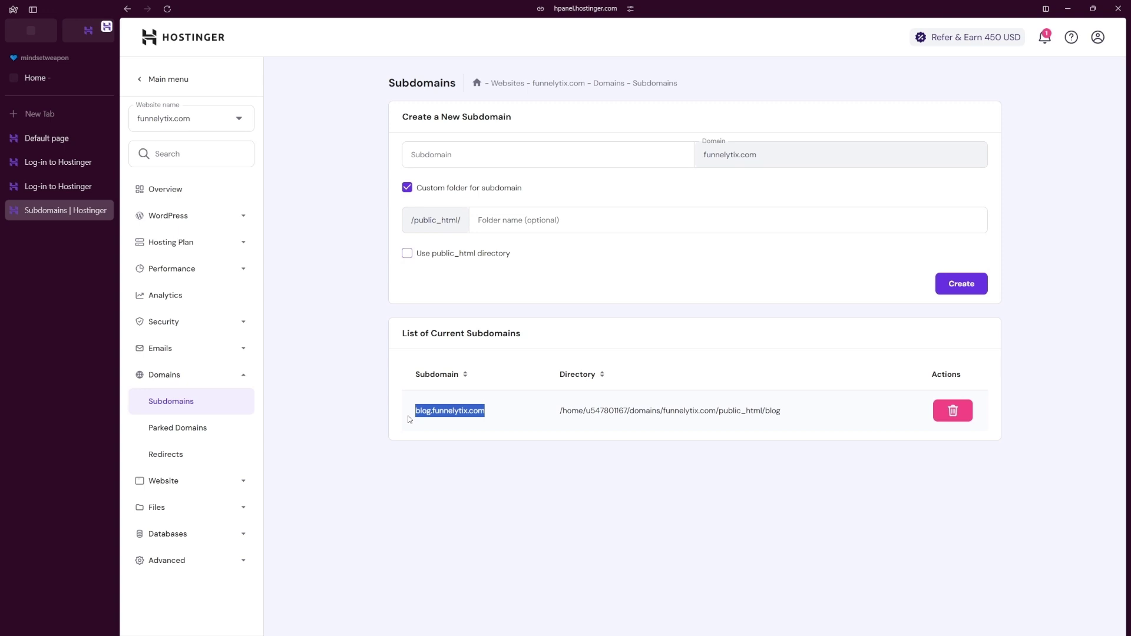
{"action": "left_click", "coordinate": [496, 414]}
{"action": "left_click_drag", "start_coordinate": [496, 414], "coordinate": [415, 413]}
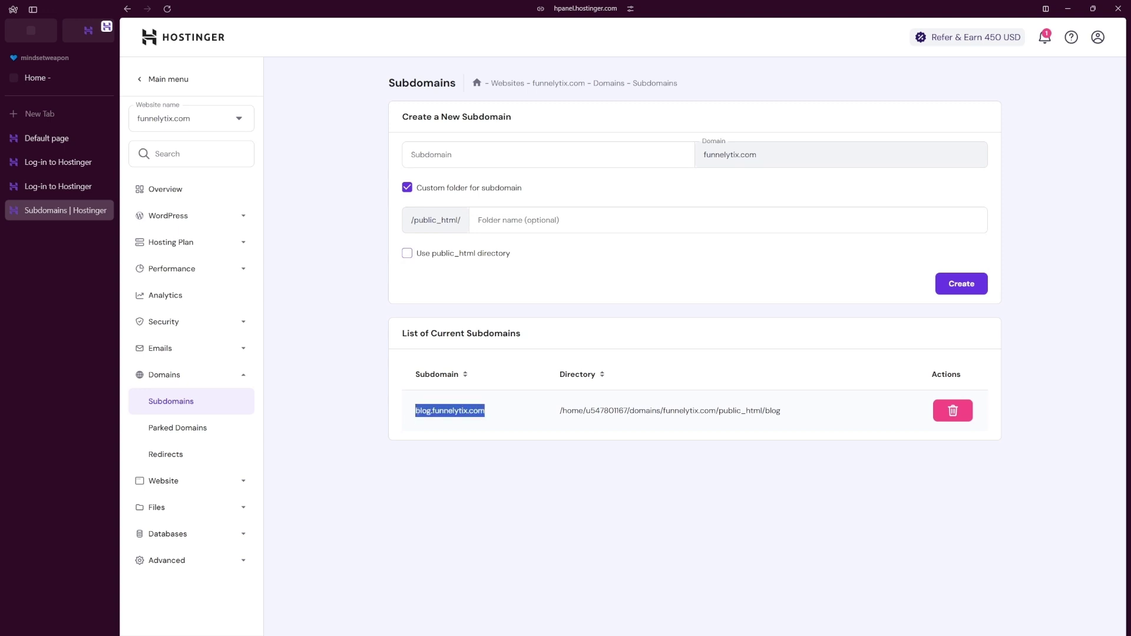
{"action": "left_click", "coordinate": [424, 434]}
{"action": "mouse_move", "coordinate": [431, 413]}
{"action": "left_mouse_down"}
{"action": "mouse_move", "coordinate": [489, 413]}
{"action": "mouse_move", "coordinate": [487, 427]}
{"action": "mouse_move", "coordinate": [433, 419]}
{"action": "left_mouse_up"}
{"action": "left_click", "coordinate": [481, 433]}
{"action": "left_click", "coordinate": [414, 423]}
{"action": "left_click_drag", "start_coordinate": [411, 413], "coordinate": [454, 423]}
{"action": "left_click", "coordinate": [493, 417]}
{"action": "left_click", "coordinate": [428, 447]}
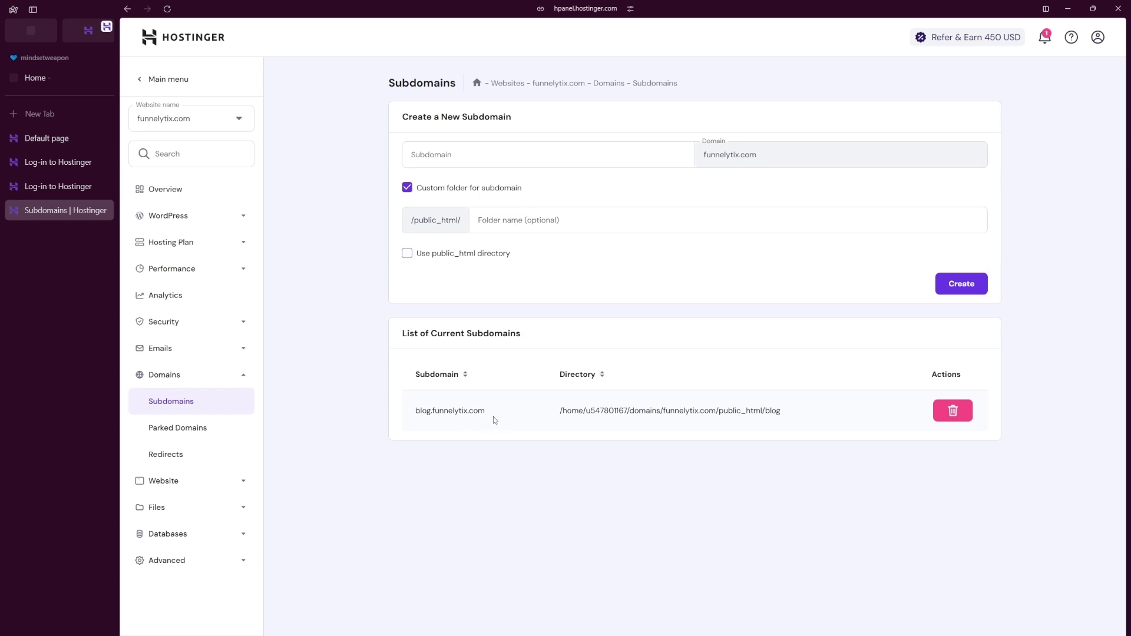
{"action": "left_click_drag", "start_coordinate": [497, 419], "coordinate": [455, 422]}
{"action": "left_click", "coordinate": [435, 453]}
{"action": "left_click", "coordinate": [408, 187]}
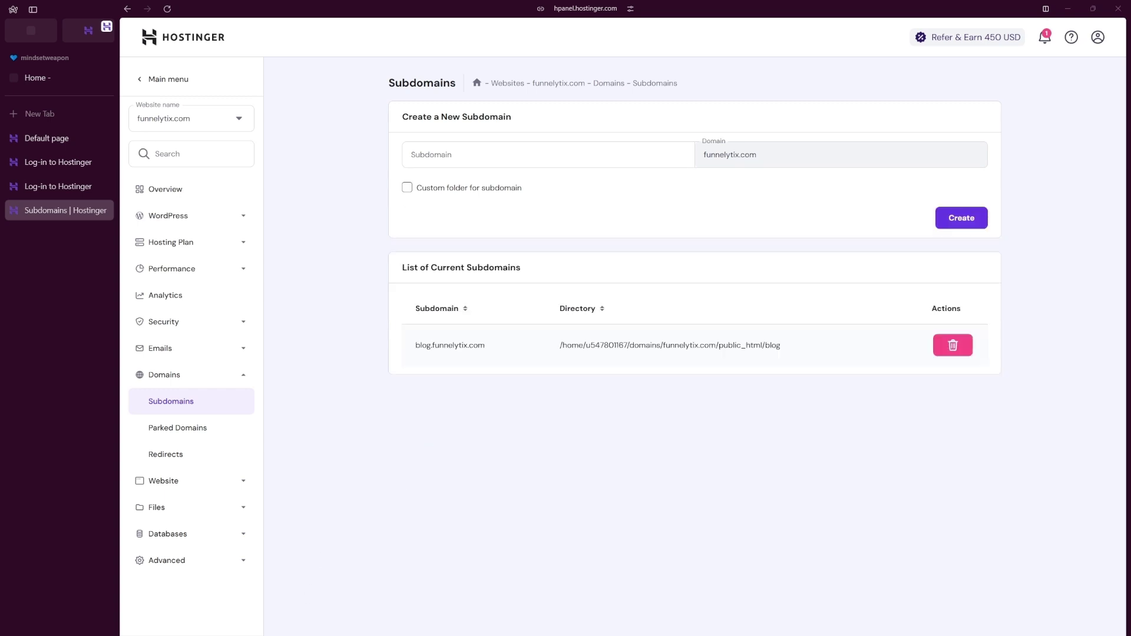
Visit blog.funnelytix.com from the hosting account's websites list, read its landing page, and return to the list.
{"action": "left_click", "coordinate": [183, 38]}
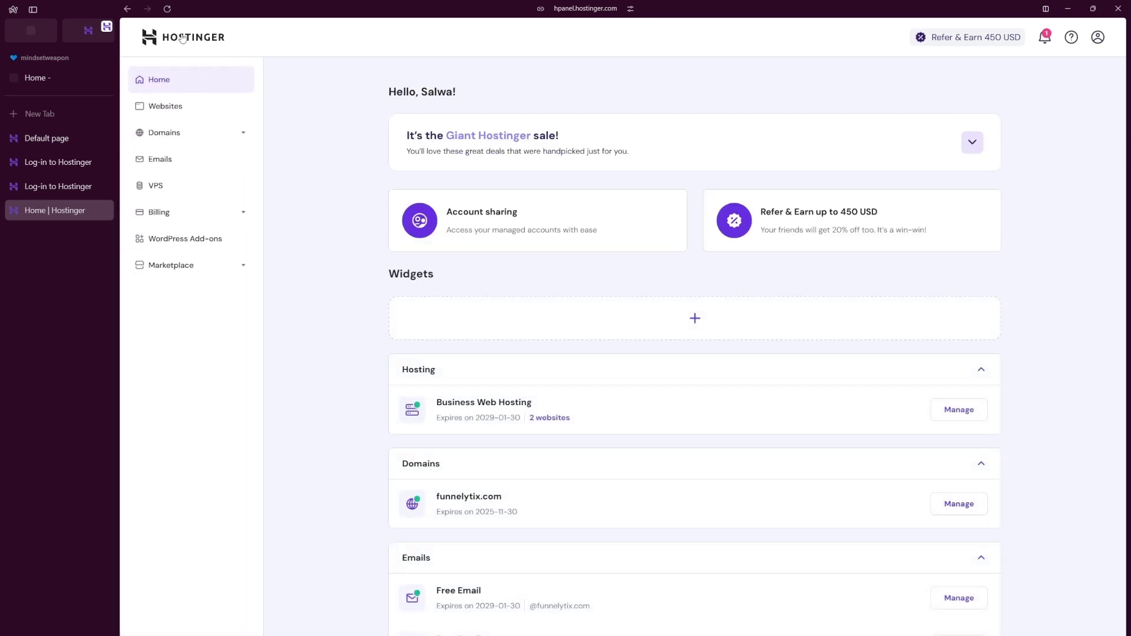
{"action": "left_click", "coordinate": [182, 108]}
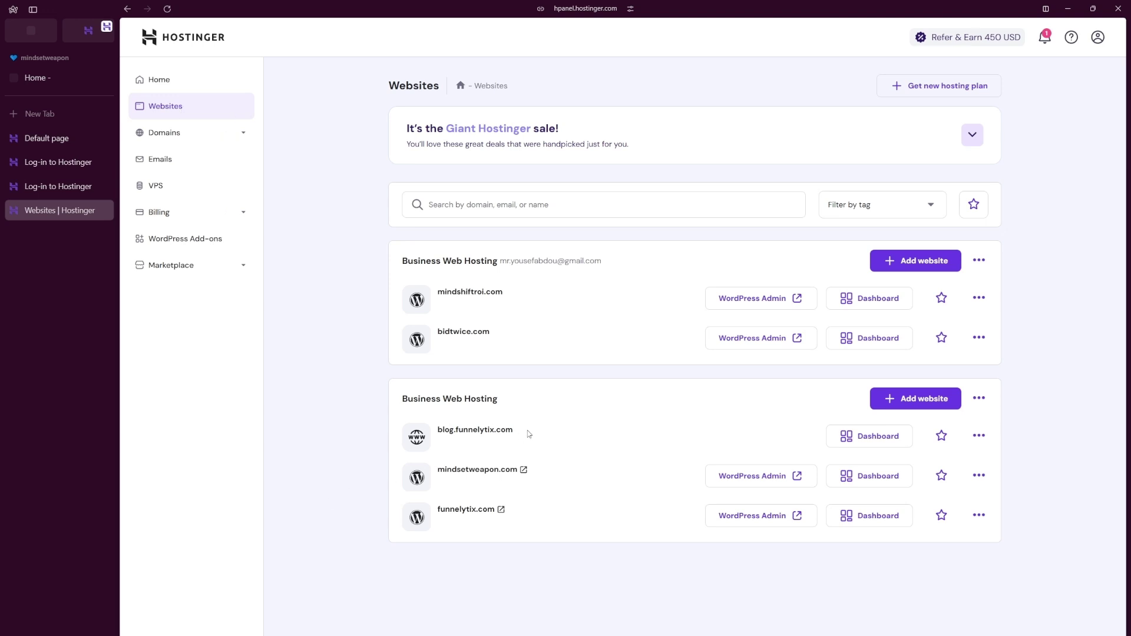
{"action": "left_click_drag", "start_coordinate": [517, 431], "coordinate": [456, 442]}
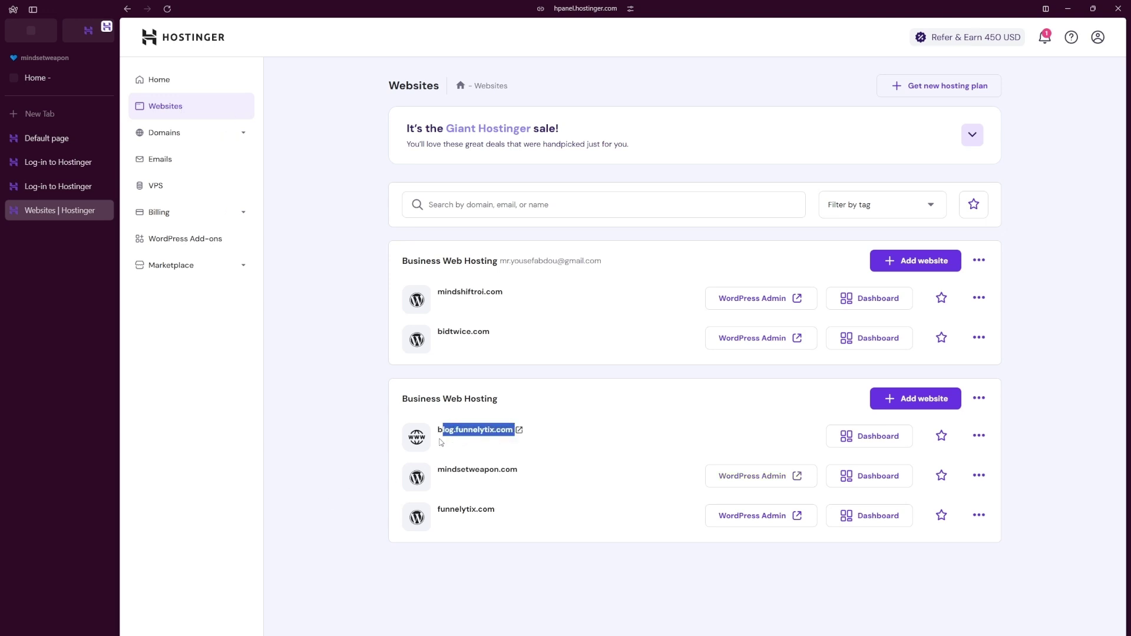
{"action": "left_click", "coordinate": [544, 476]}
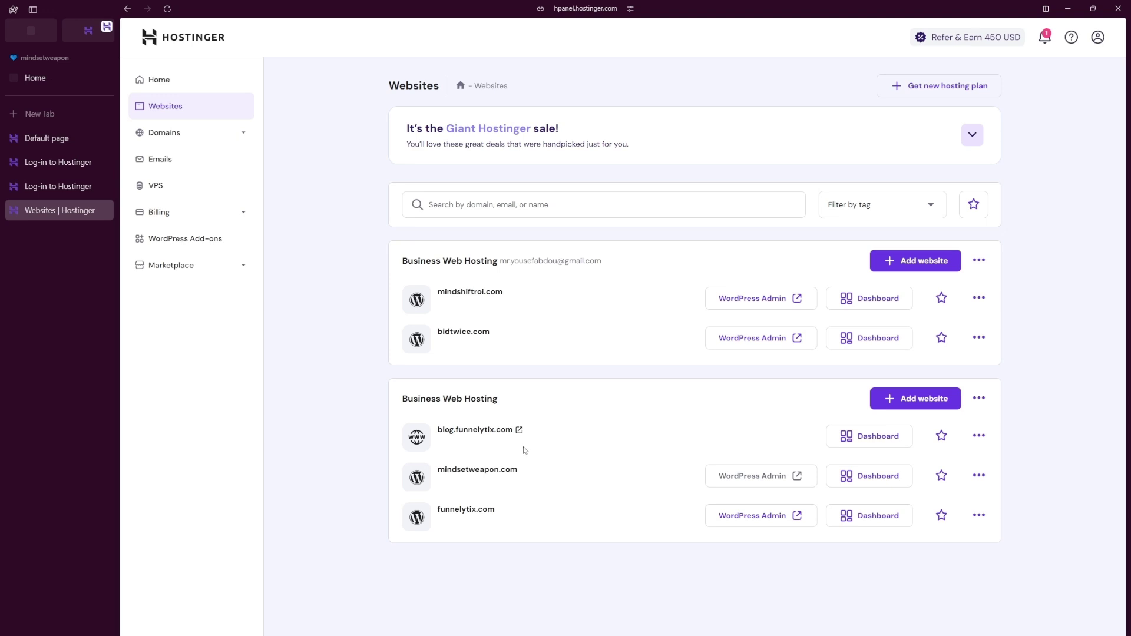
{"action": "left_click", "coordinate": [519, 431]}
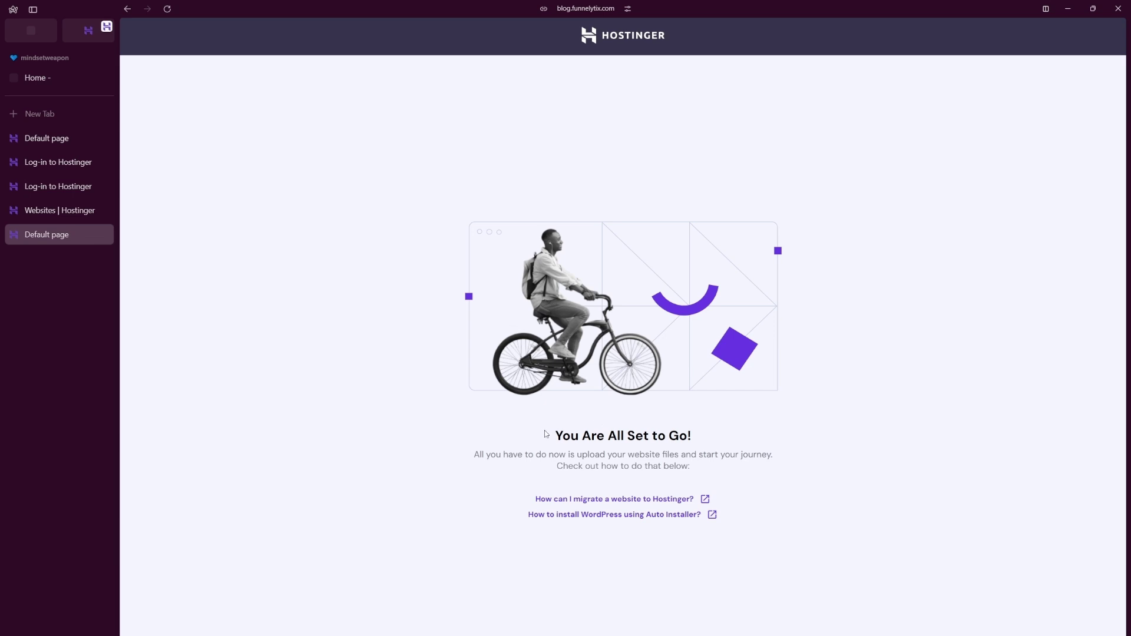
{"action": "left_click_drag", "start_coordinate": [555, 466], "coordinate": [801, 440]}
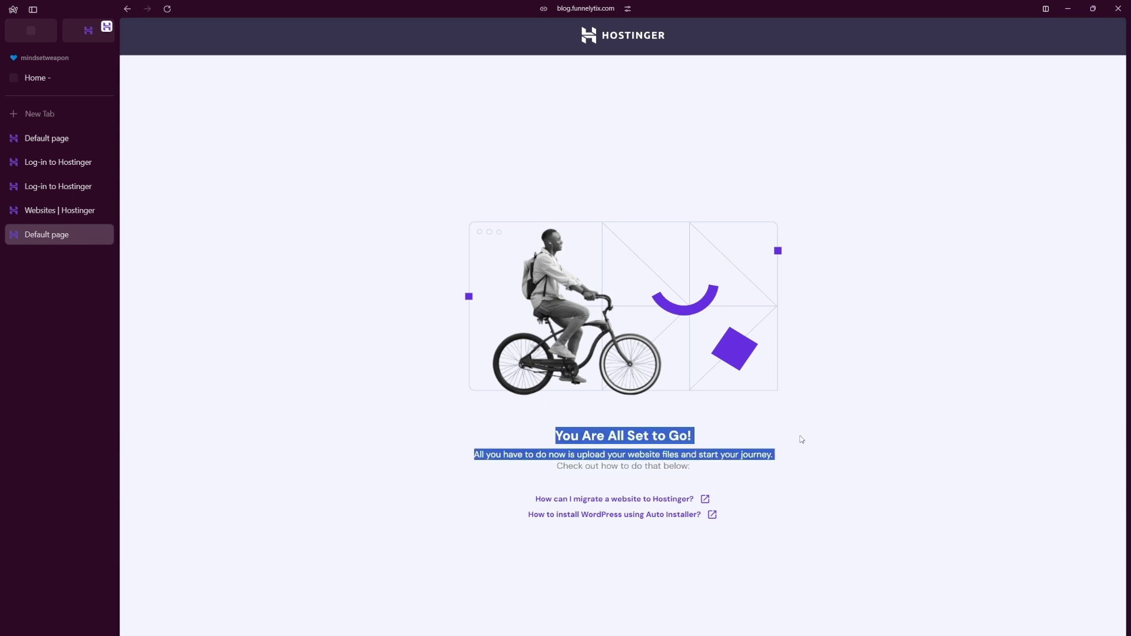
{"action": "left_click", "coordinate": [802, 474]}
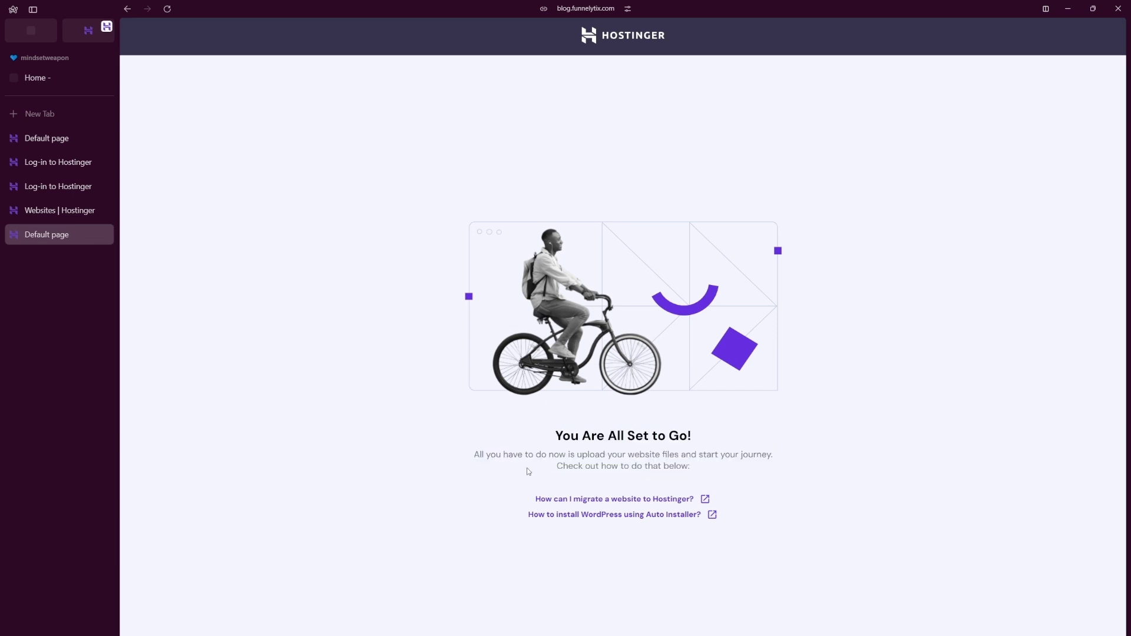
{"action": "left_click", "coordinate": [129, 9]}
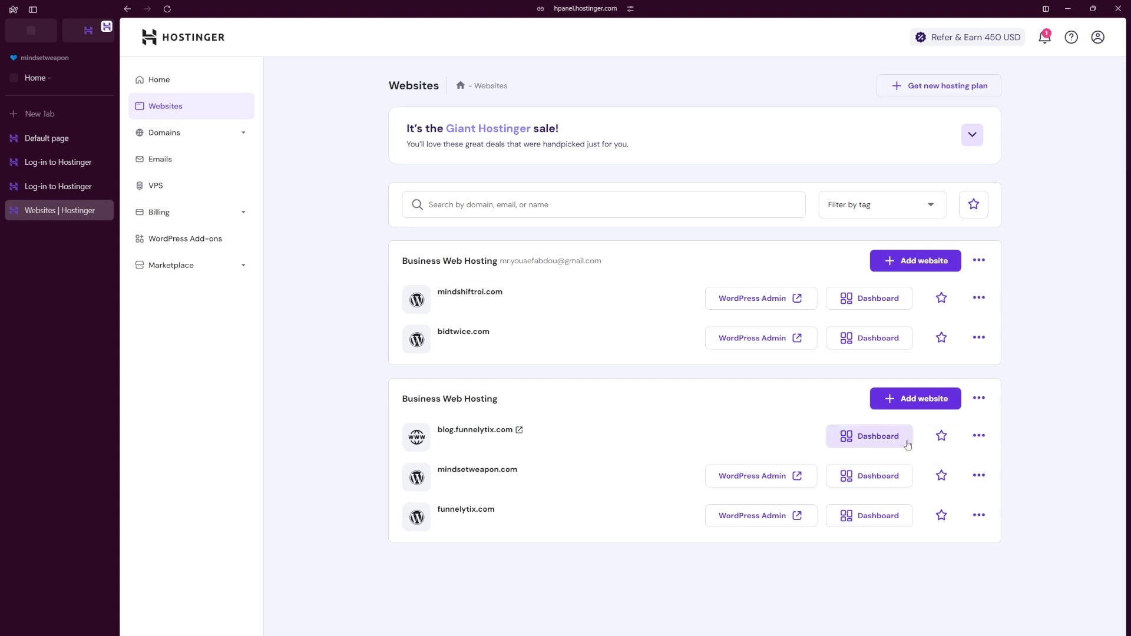
Open the Auto Installer for funnelytix.com from the website dashboard.
{"action": "left_click", "coordinate": [887, 442]}
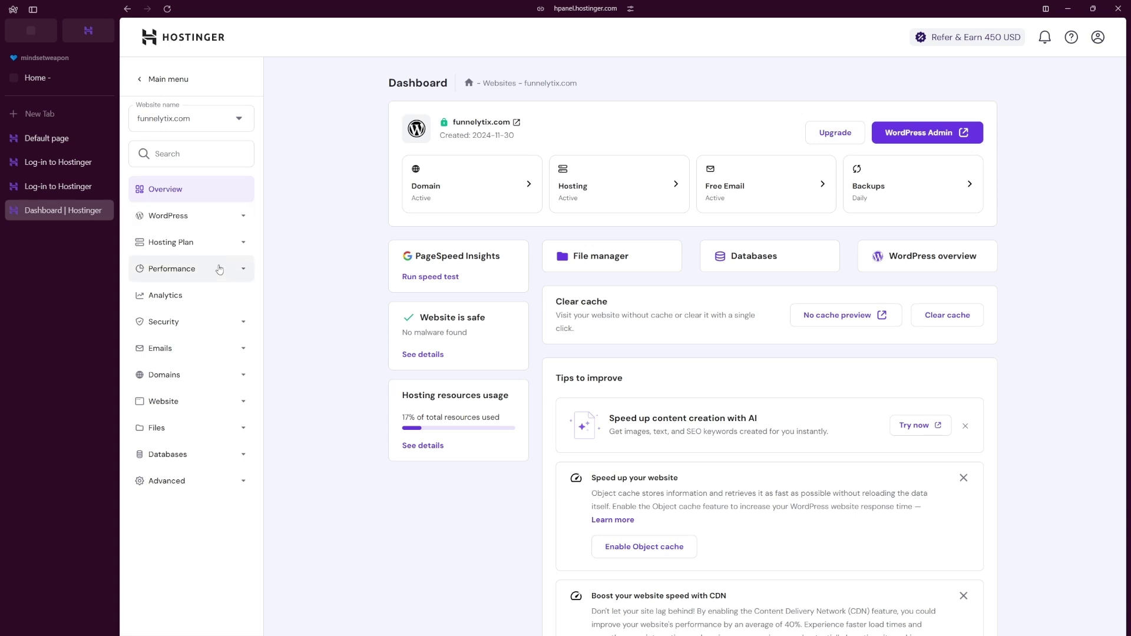
{"action": "left_click", "coordinate": [198, 388]}
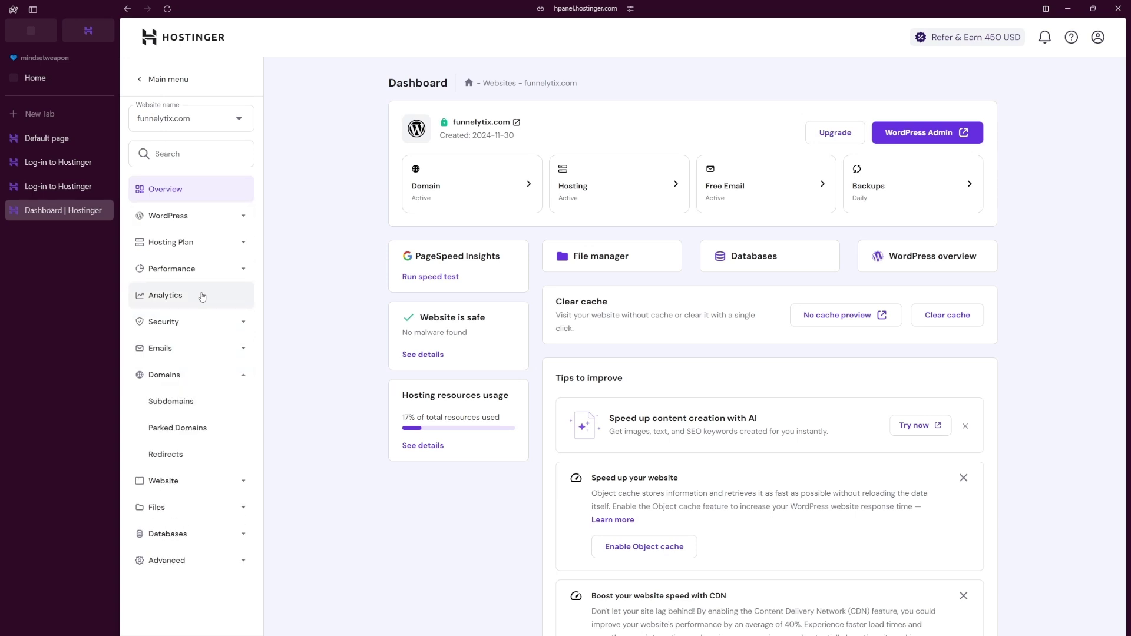
{"action": "left_click", "coordinate": [184, 489]}
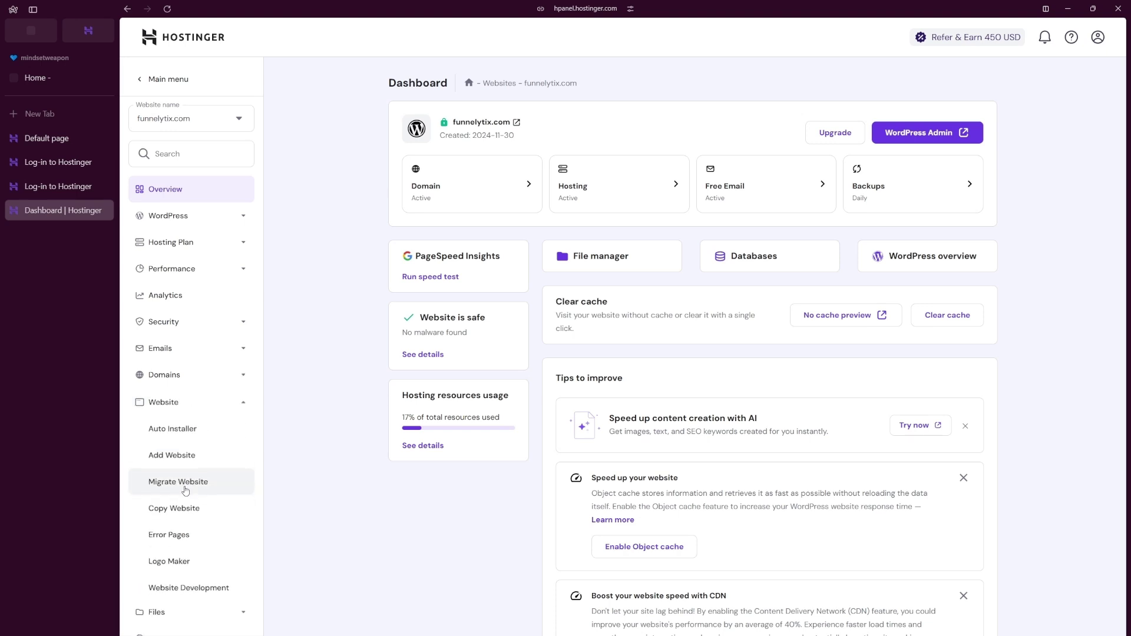
{"action": "left_click", "coordinate": [181, 435]}
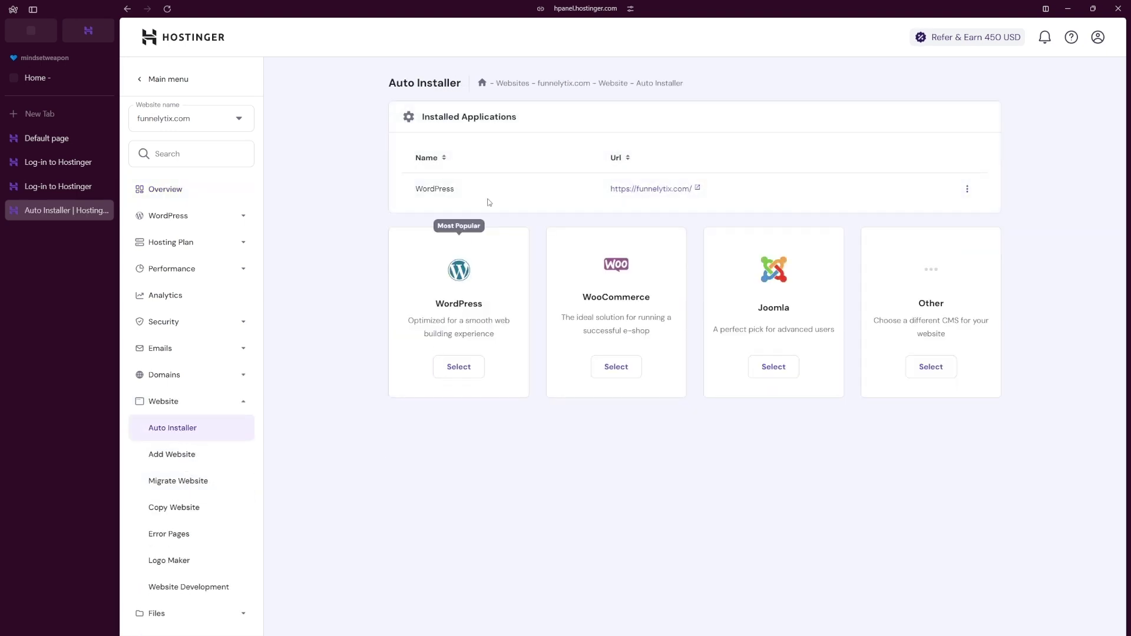
Start a WordPress installation and set its installation path to blog.funnelytix.com in the advanced options.
{"action": "left_click", "coordinate": [457, 370]}
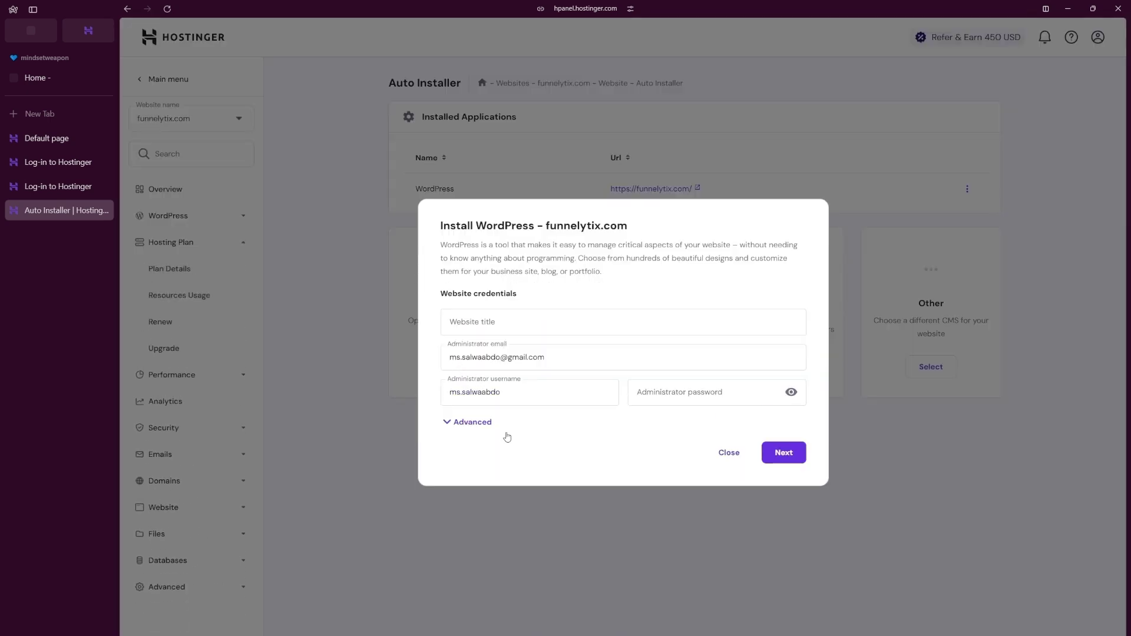
{"action": "left_click", "coordinate": [474, 423]}
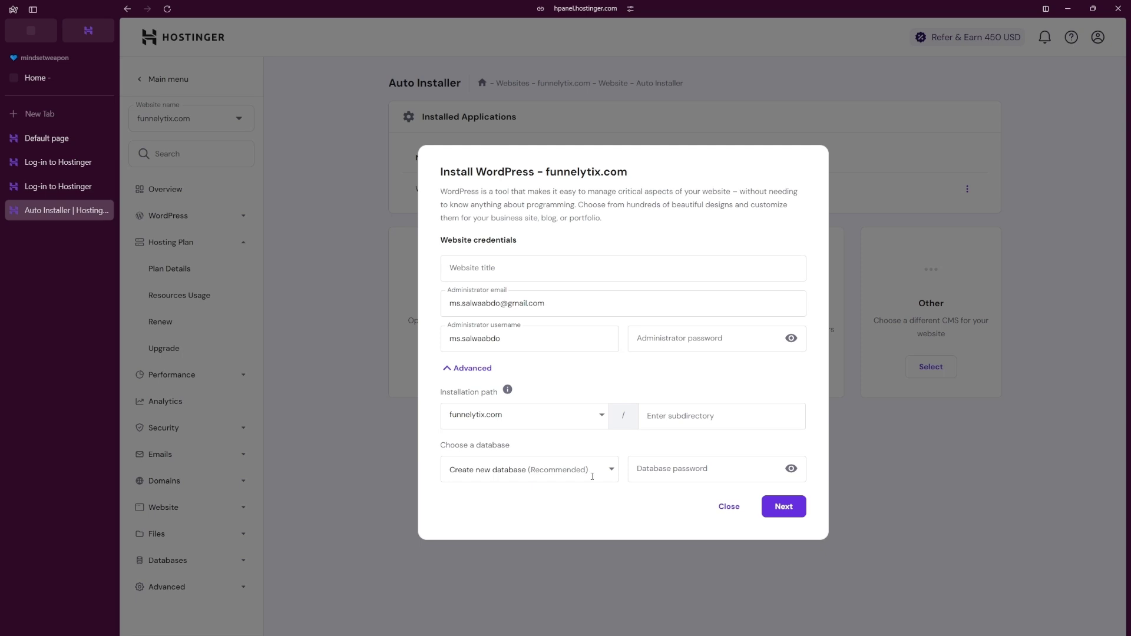
{"action": "left_click", "coordinate": [586, 419]}
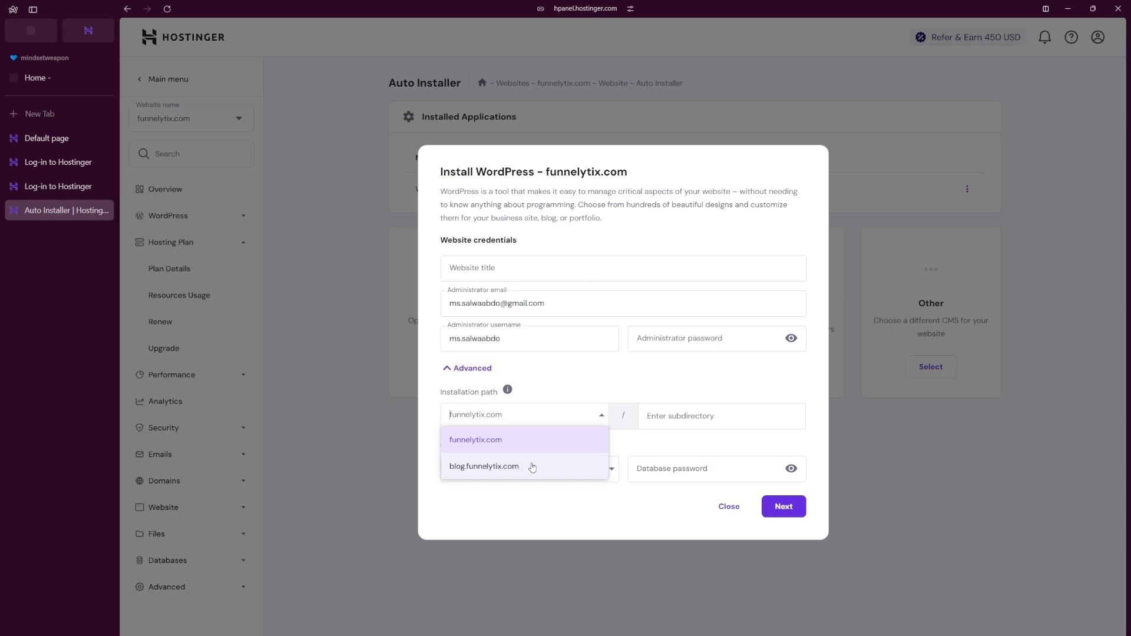
{"action": "left_click", "coordinate": [500, 469]}
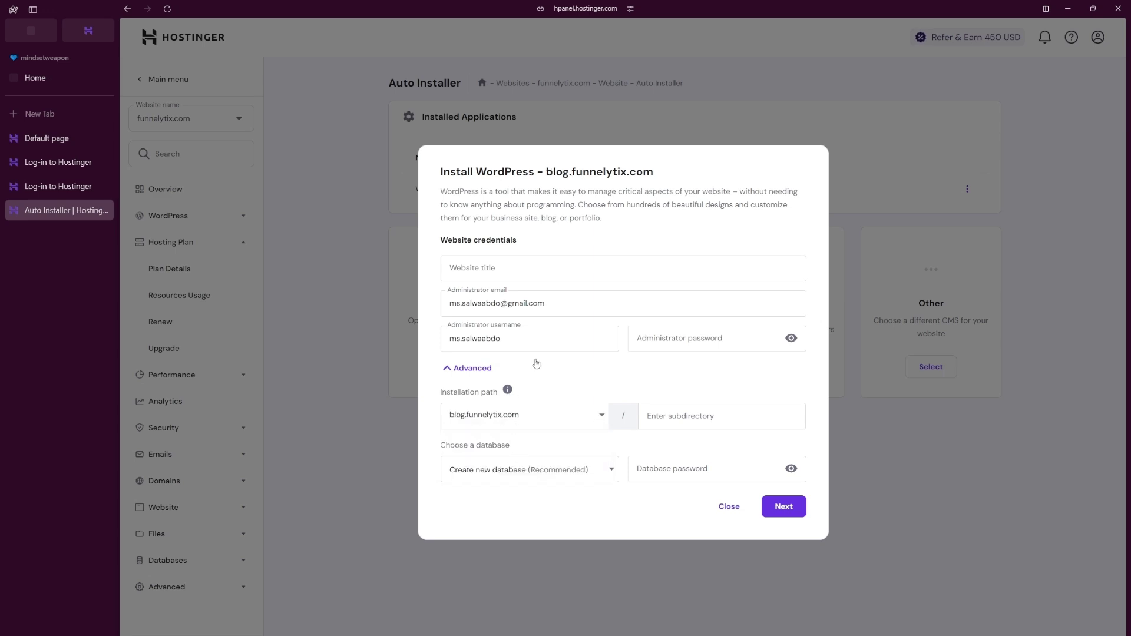
{"action": "left_click", "coordinate": [767, 507]}
Fill in the administrator password and set the website title to "blog" in the WordPress installation form.
{"action": "left_click", "coordinate": [690, 346]}
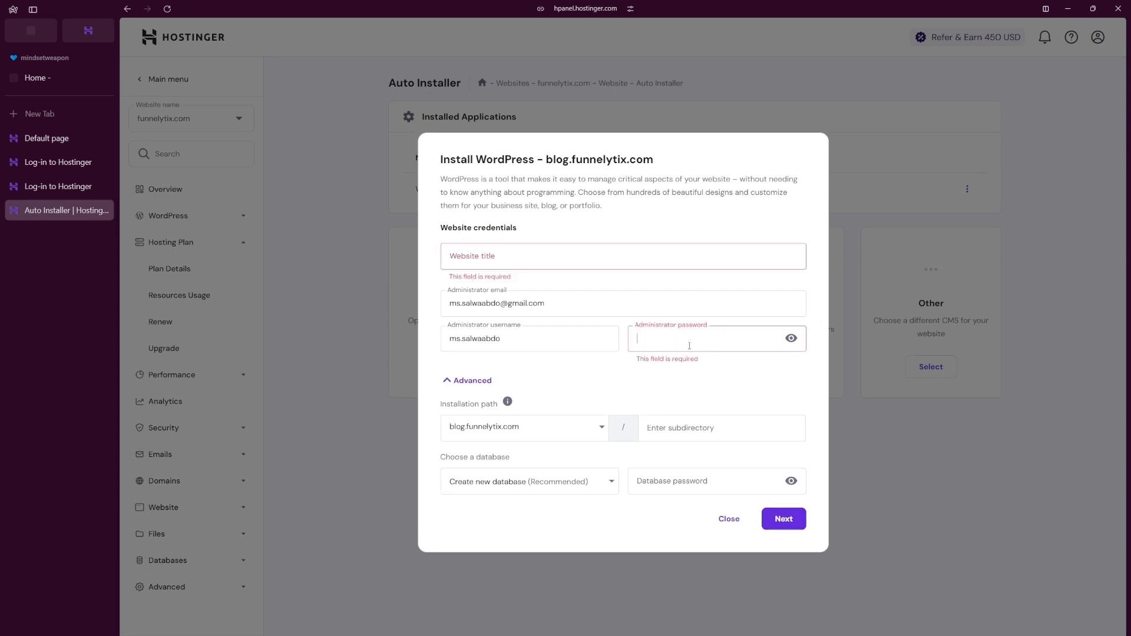
{"action": "left_click", "coordinate": [712, 369]}
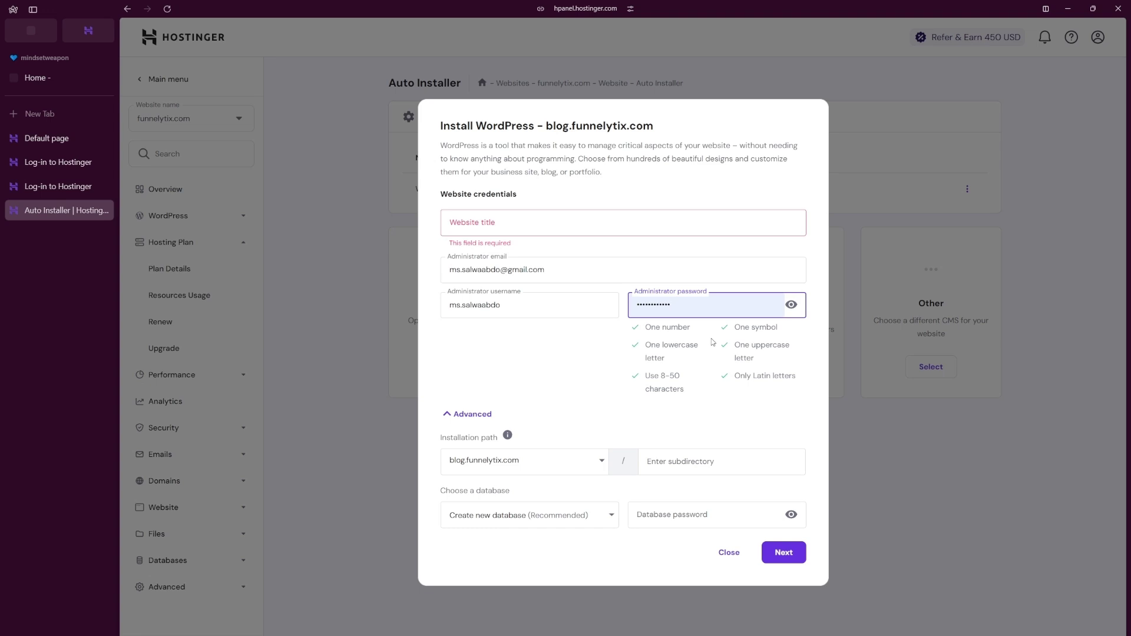
{"action": "left_click", "coordinate": [543, 219]}
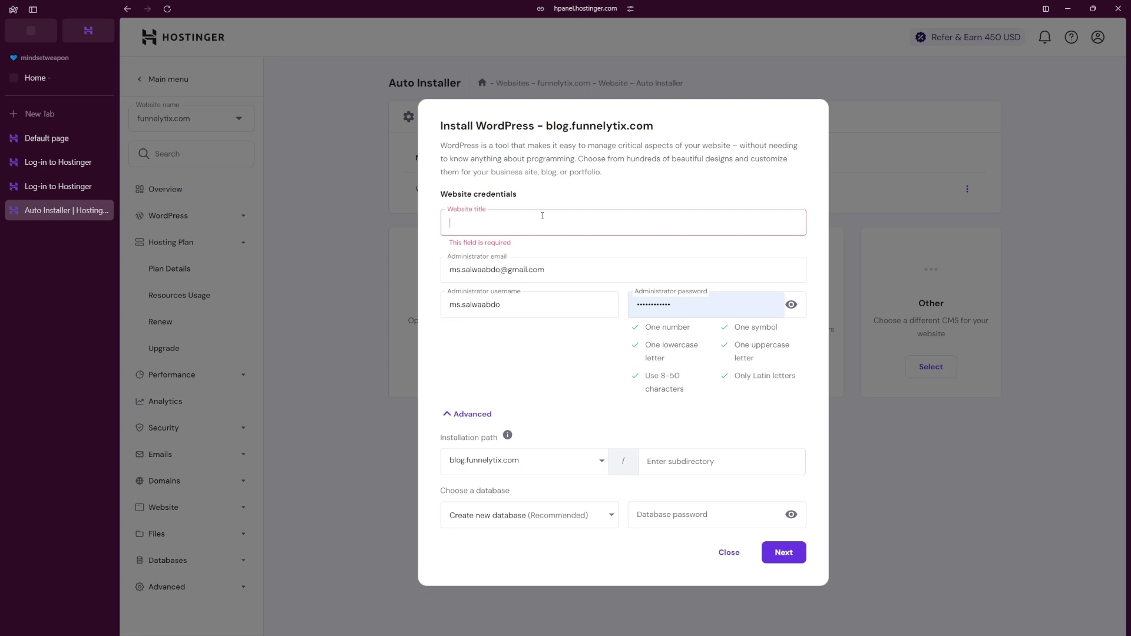
{"action": "type", "text": "blo"}
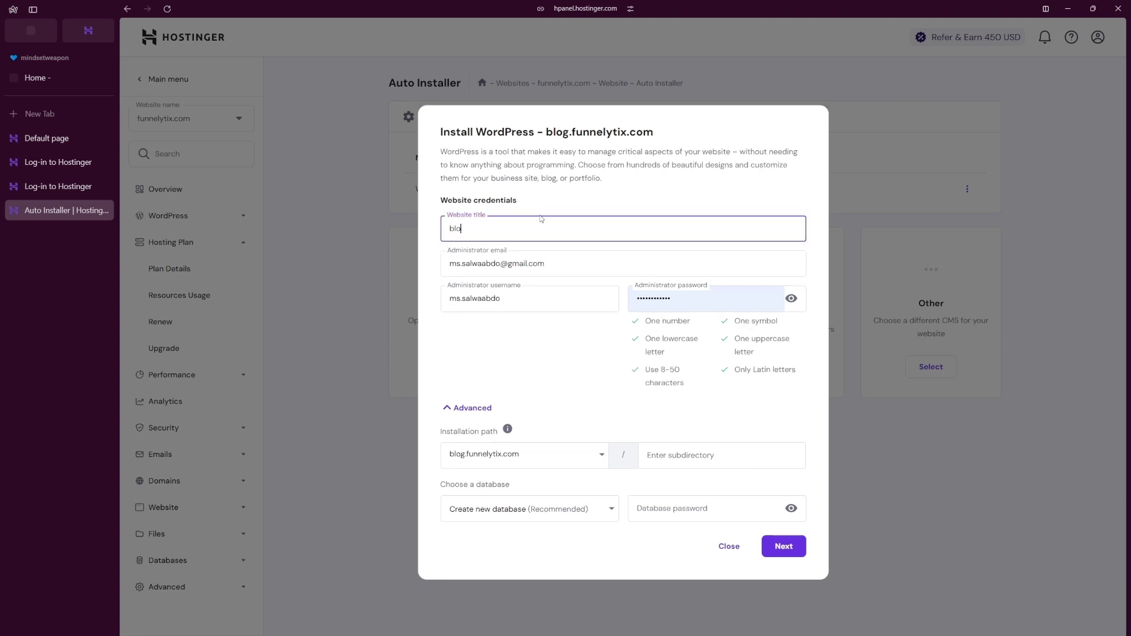
{"action": "type", "text": "g"}
Install WordPress on blog.funnelytix.com with the default version and update settings, and save the login password in the browser.
{"action": "left_click", "coordinate": [791, 550]}
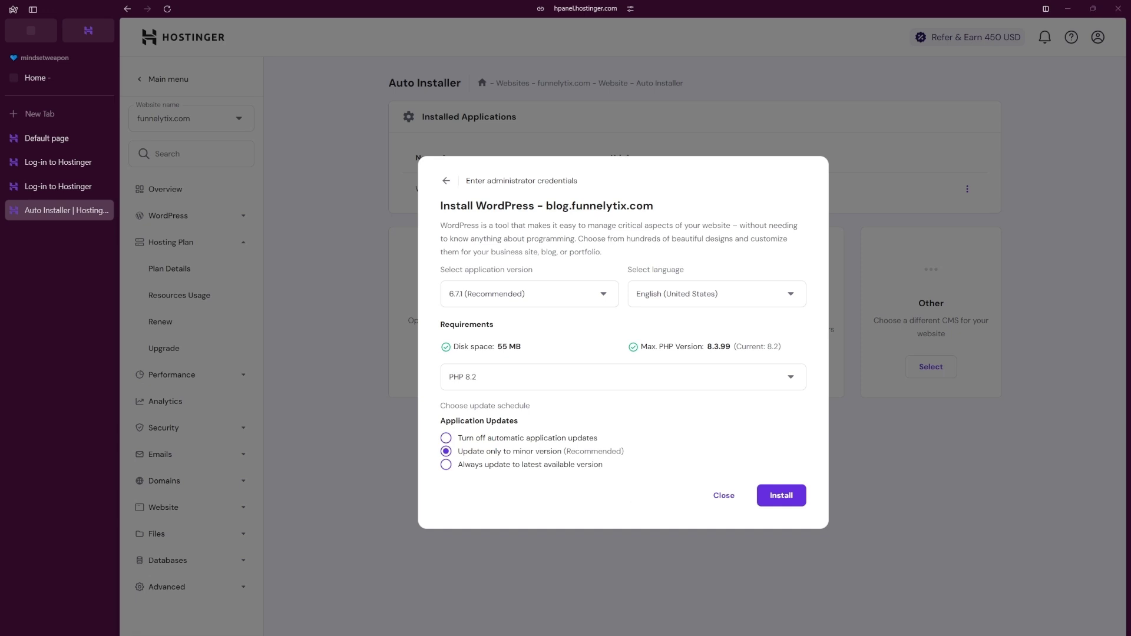
{"action": "left_click", "coordinate": [798, 497]}
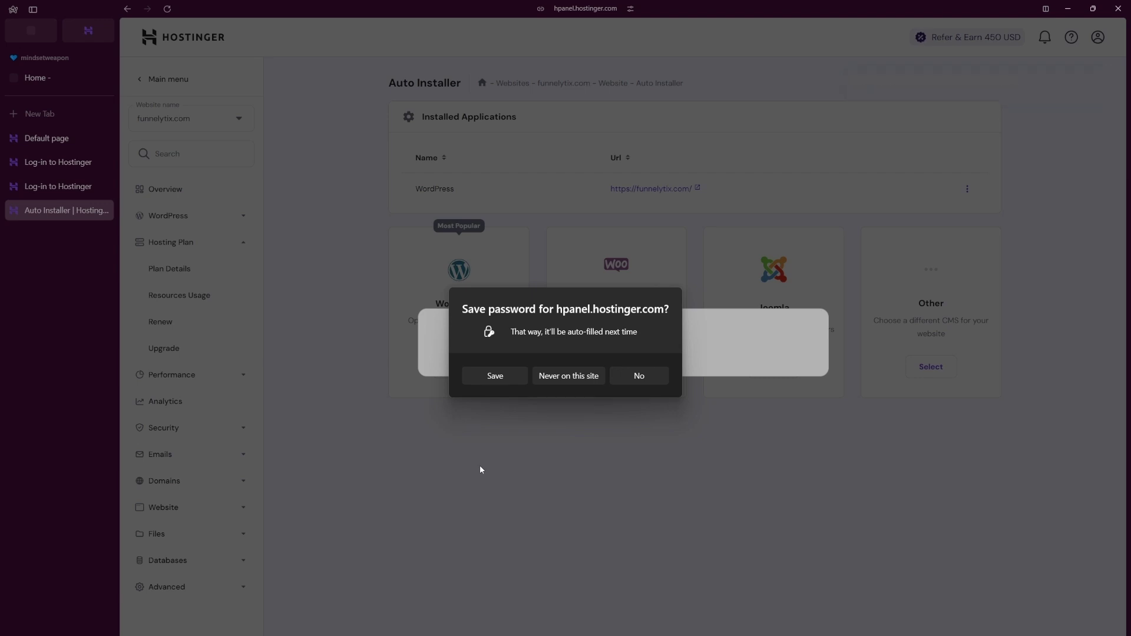
{"action": "left_click", "coordinate": [489, 380]}
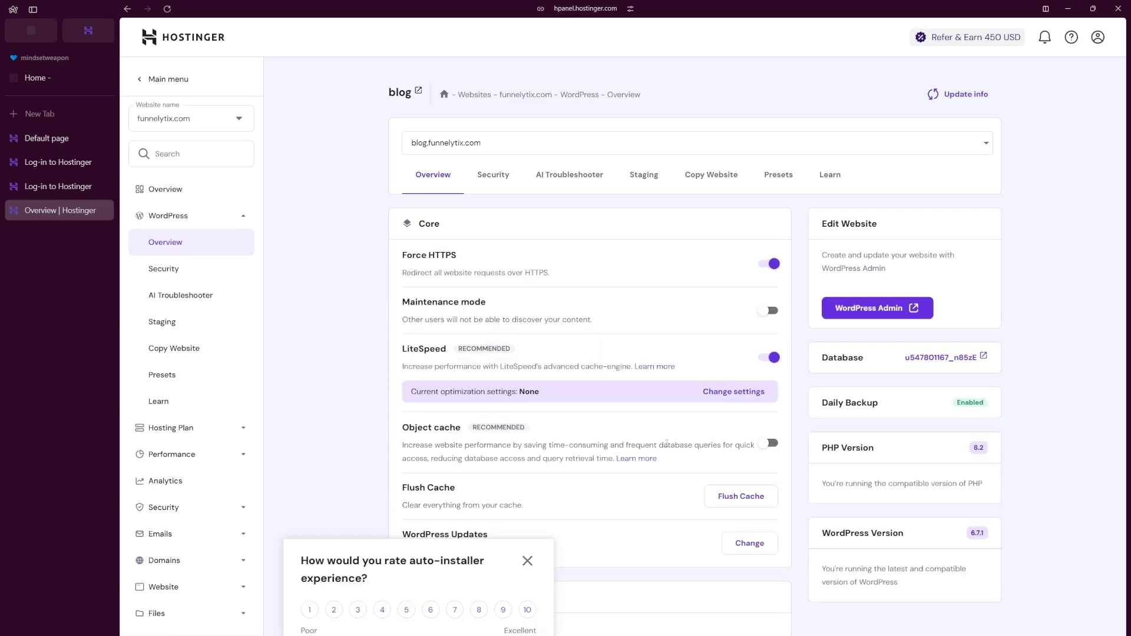
Review the WordPress overview for blog.funnelytix.com and open its WordPress admin area.
{"action": "scroll", "coordinate": [648, 436], "scroll_direction": "down", "scroll_amount": 5}
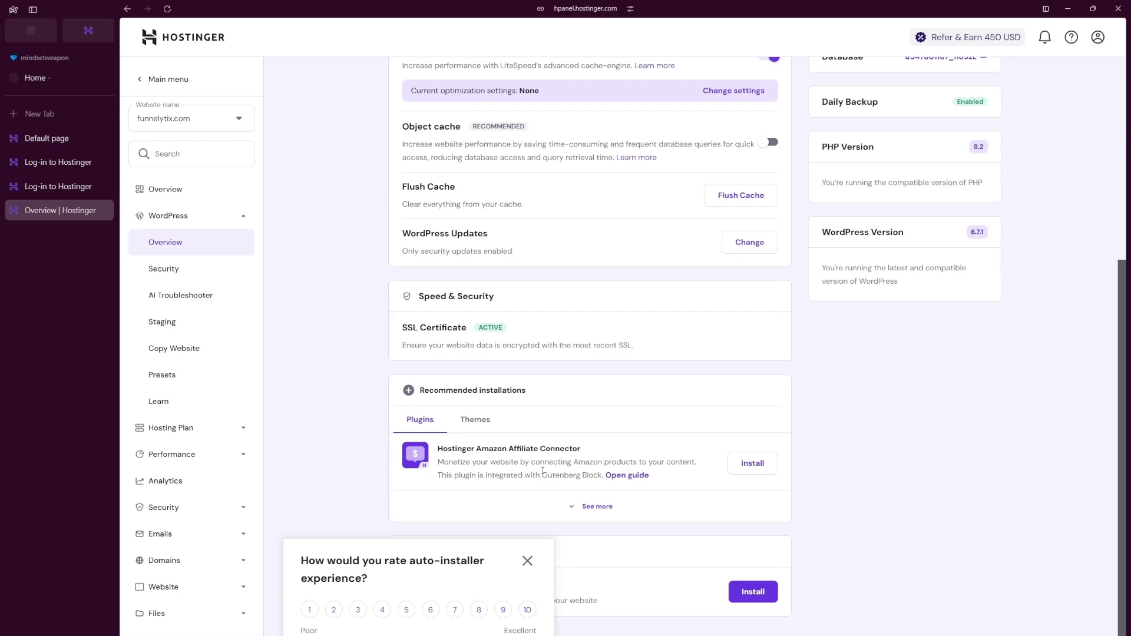
{"action": "scroll", "coordinate": [542, 471], "scroll_direction": "up", "scroll_amount": 5}
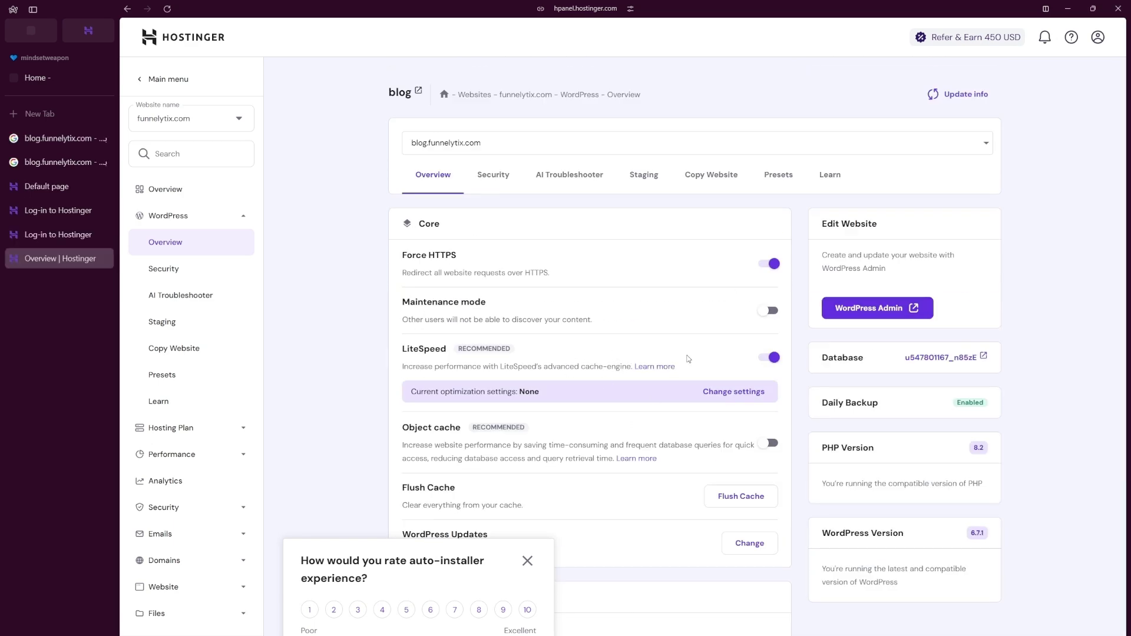
{"action": "left_click", "coordinate": [877, 311]}
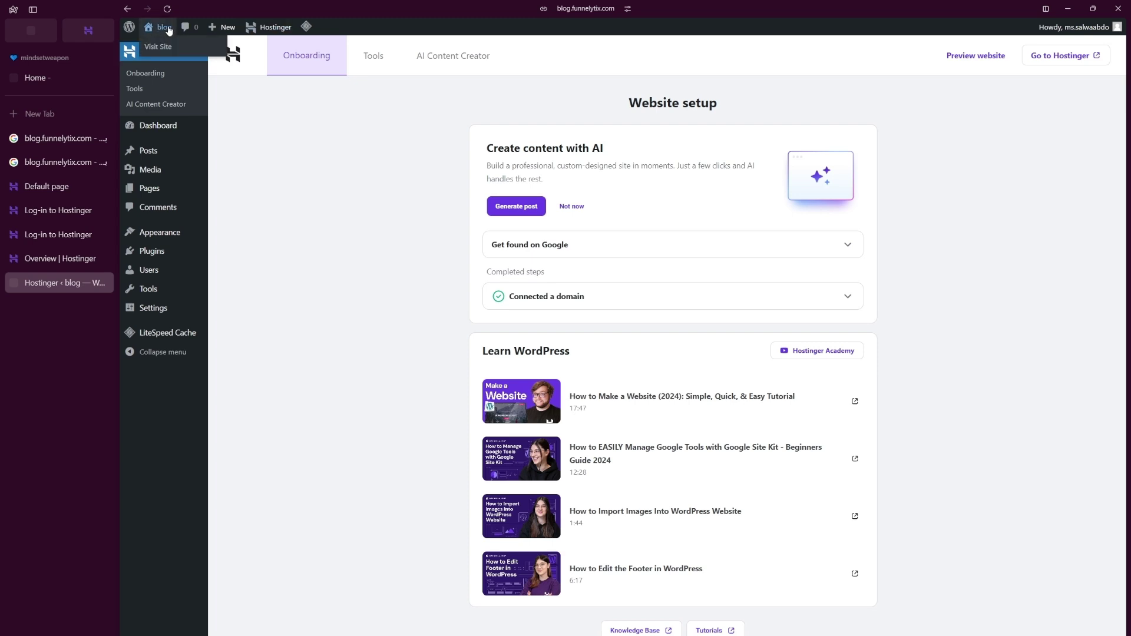
Visit the live blog site, and return to the WordPress admin to look over its dashboard and posts list.
{"action": "left_click", "coordinate": [166, 42]}
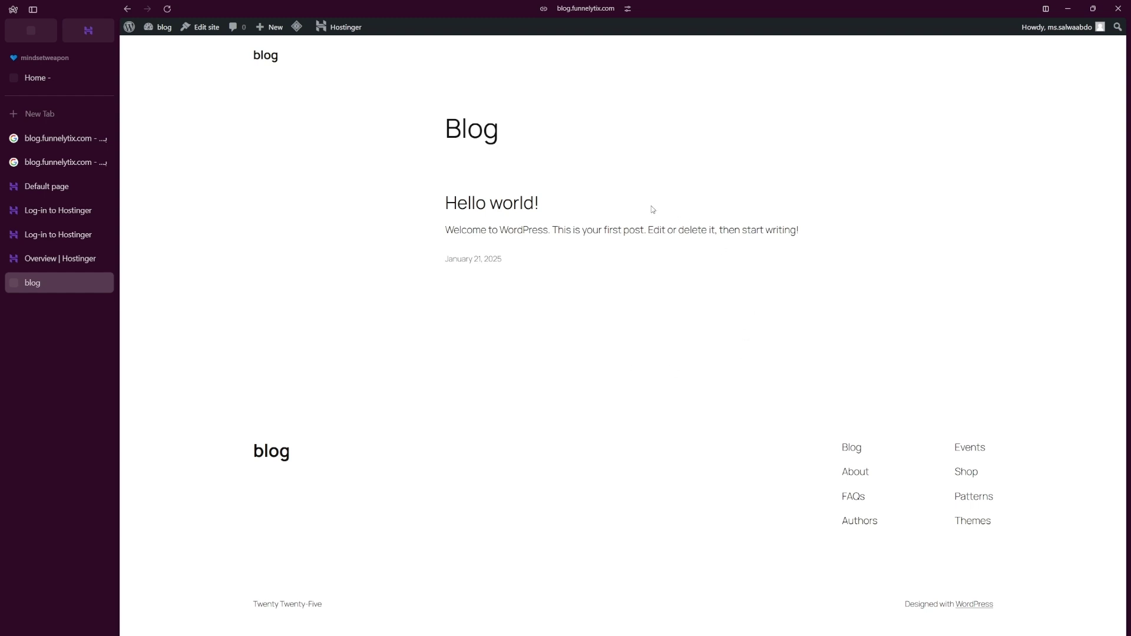
{"action": "left_click", "coordinate": [158, 47]}
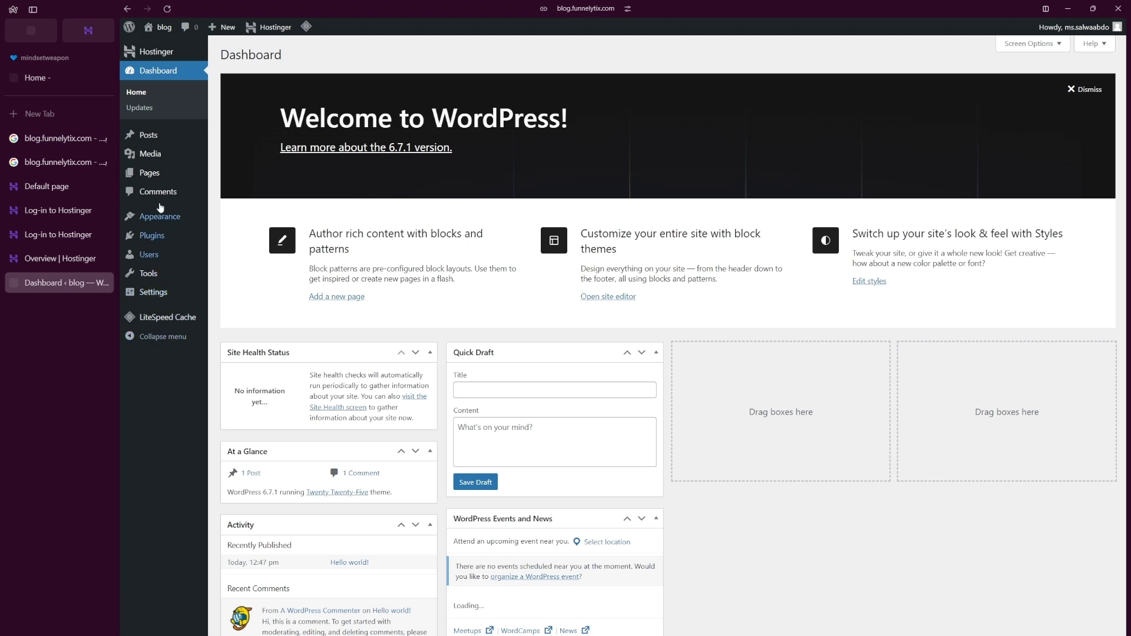
{"action": "scroll", "coordinate": [507, 407], "scroll_direction": "down", "scroll_amount": 2}
{"action": "scroll", "coordinate": [514, 402], "scroll_direction": "up", "scroll_amount": 2}
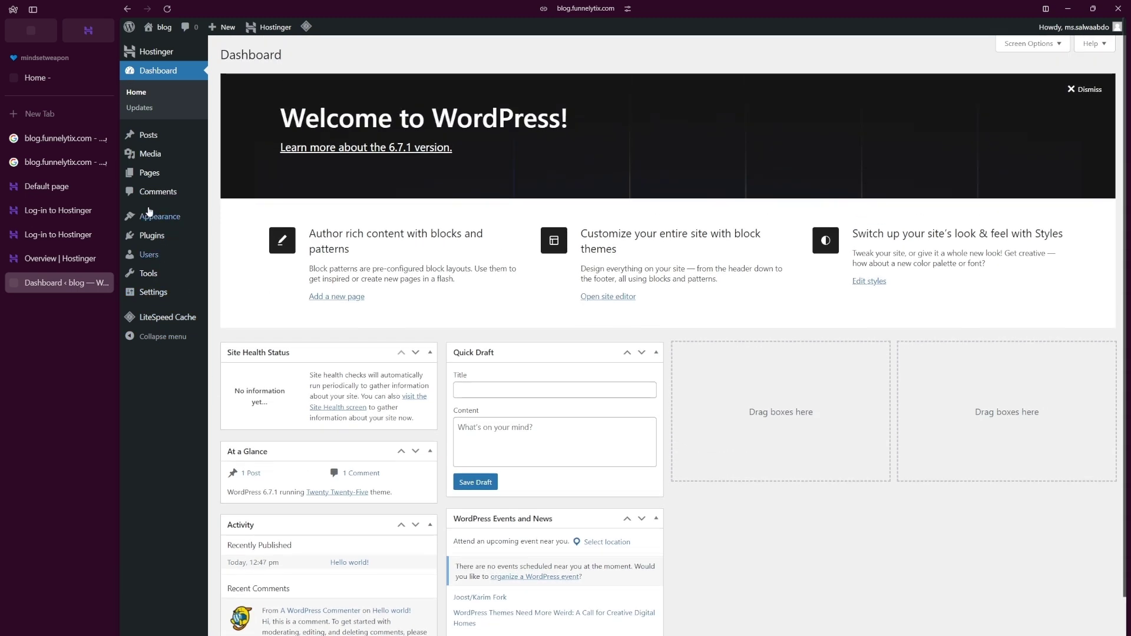
{"action": "left_click", "coordinate": [145, 141]}
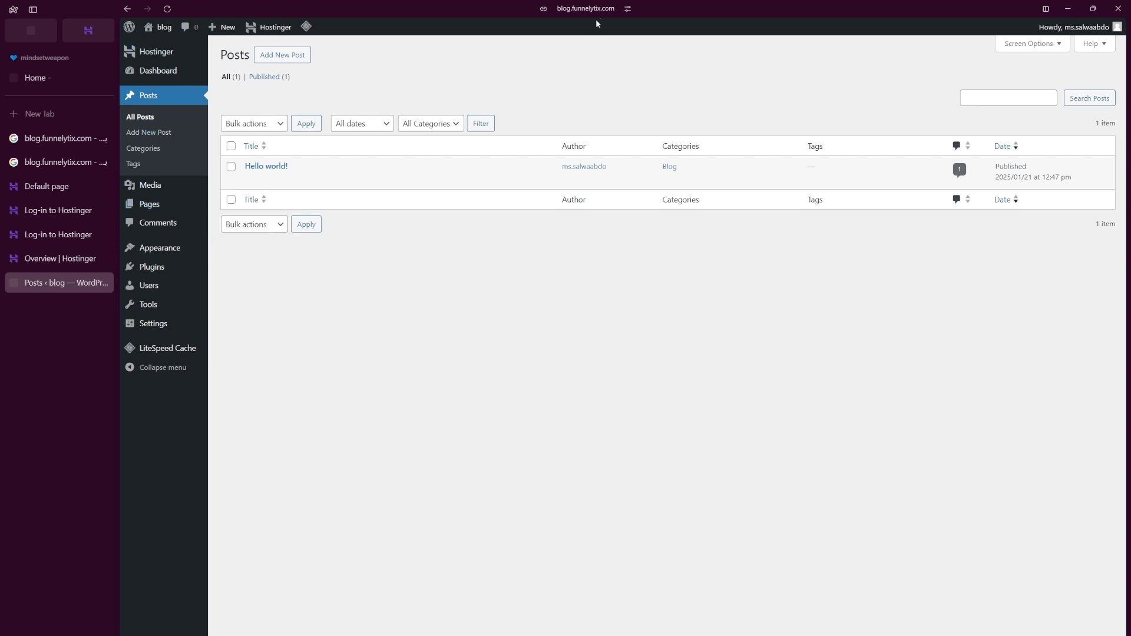
{"action": "left_click", "coordinate": [571, 7]}
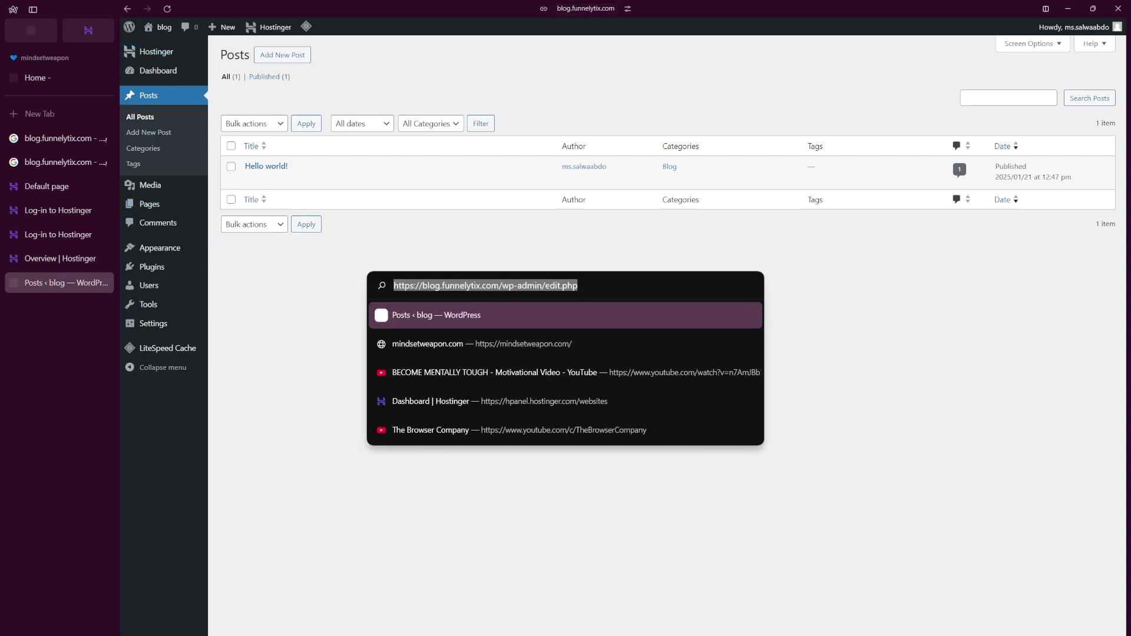
{"action": "left_click", "coordinate": [550, 286]}
{"action": "left_click_drag", "start_coordinate": [499, 286], "coordinate": [601, 285]}
{"action": "key", "text": "BackSpace"}
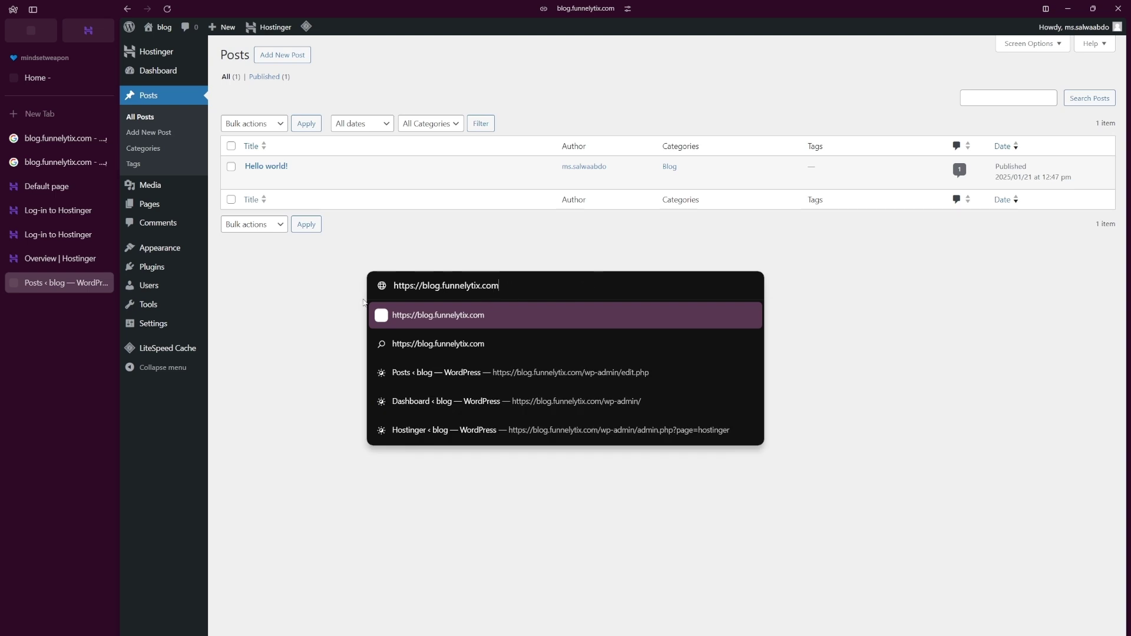
{"action": "left_click", "coordinate": [322, 300]}
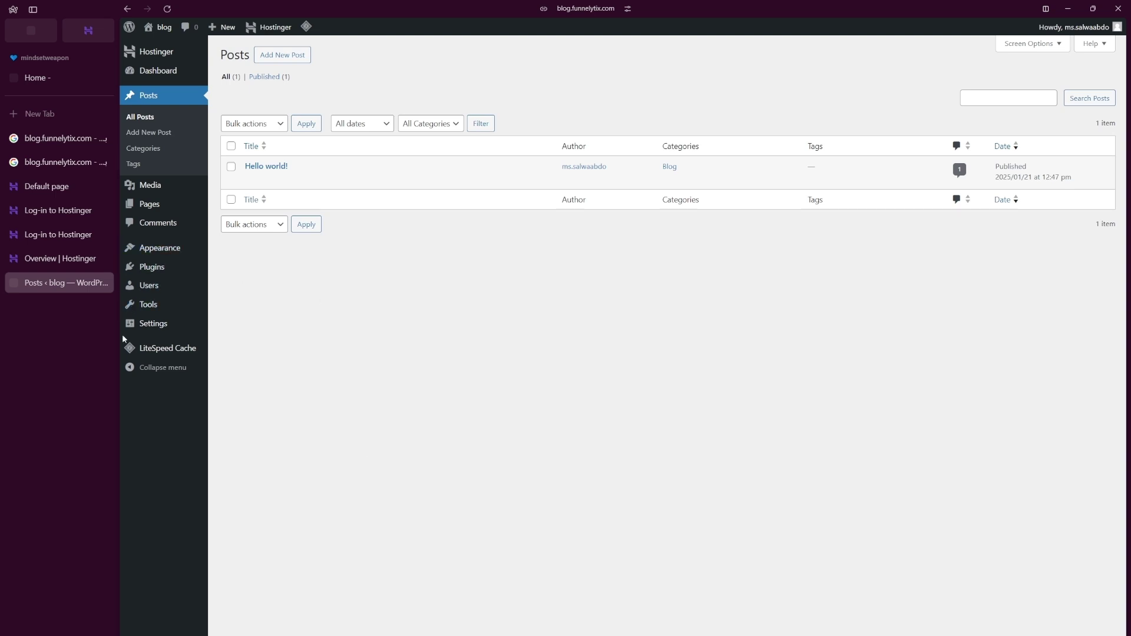
Check the installed plugins list and visit the live blog site from the WordPress admin.
{"action": "left_click", "coordinate": [144, 266]}
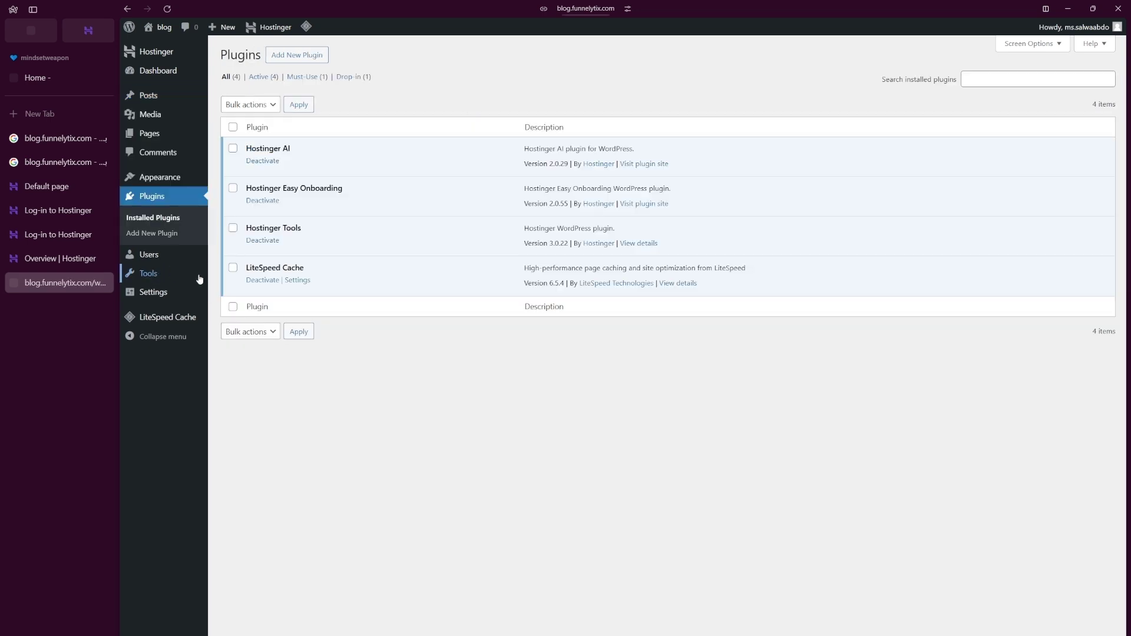
{"action": "mouse_move", "coordinate": [189, 50]}
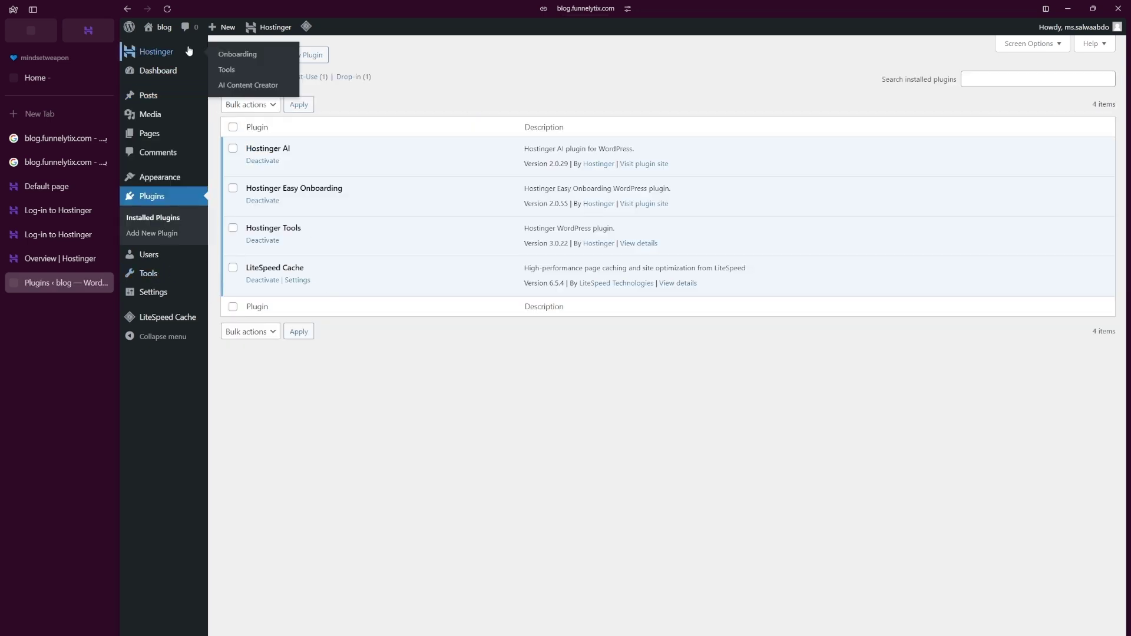
{"action": "left_click", "coordinate": [155, 40]}
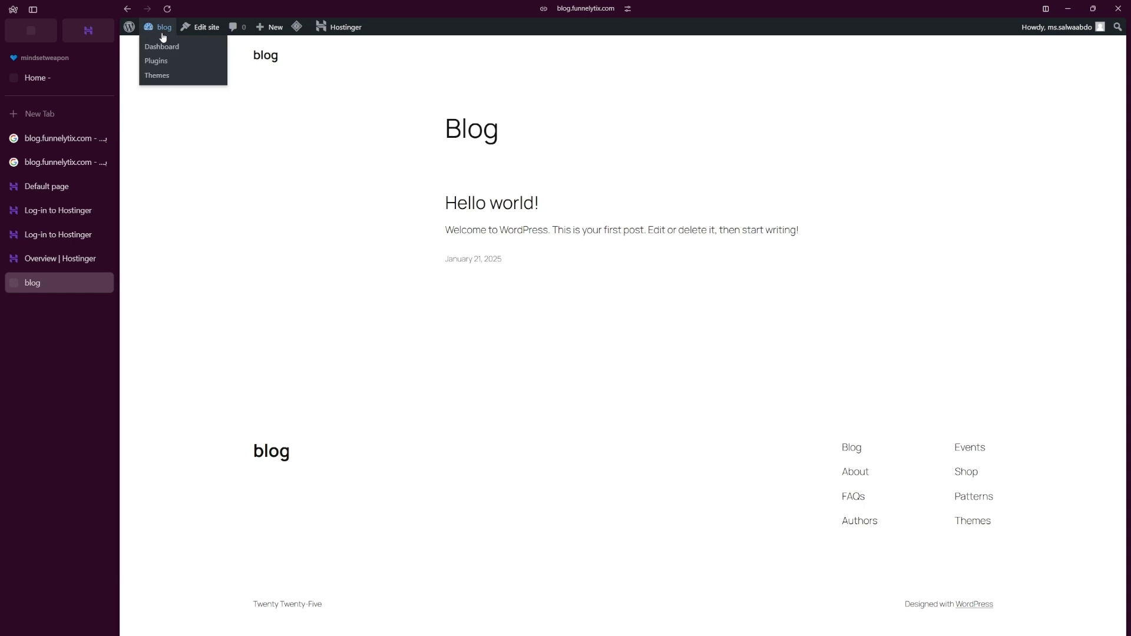
Return from the live blog site to its WordPress dashboard and look it over.
{"action": "left_click", "coordinate": [160, 46]}
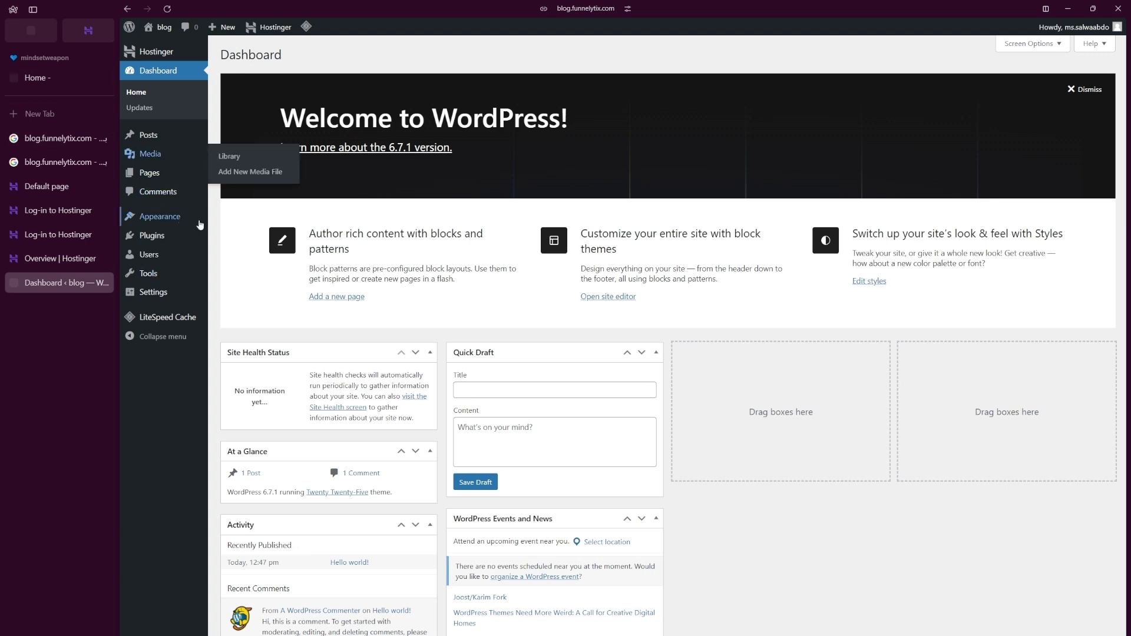
{"action": "scroll", "coordinate": [465, 333], "scroll_direction": "down", "scroll_amount": 2}
{"action": "scroll", "coordinate": [463, 336], "scroll_direction": "up", "scroll_amount": 2}
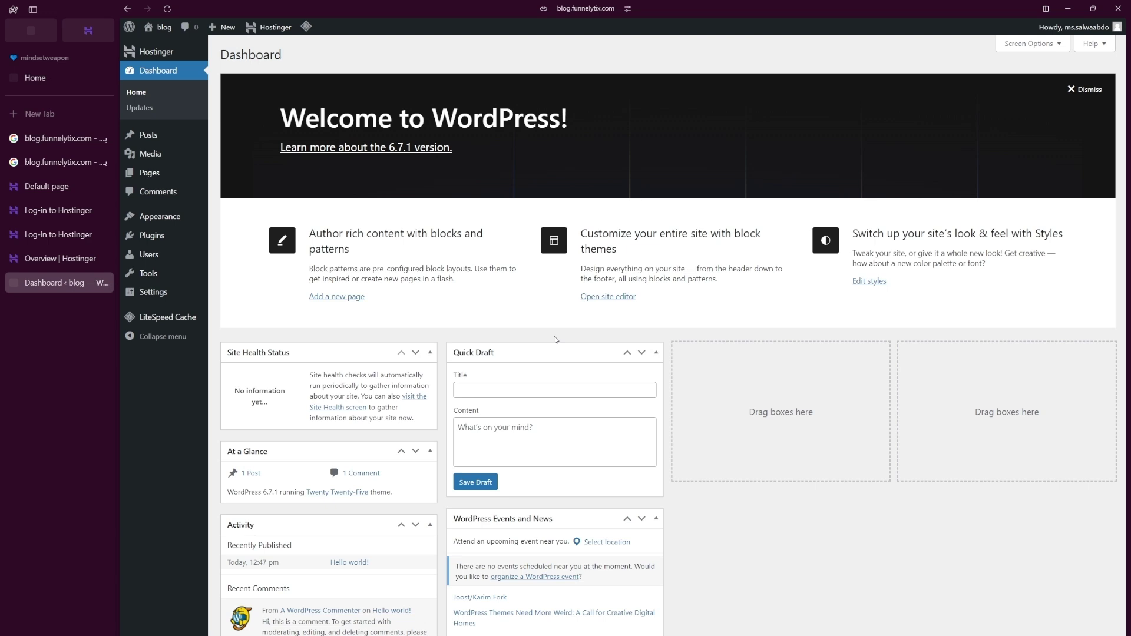
{"action": "mouse_move", "coordinate": [141, 27]}
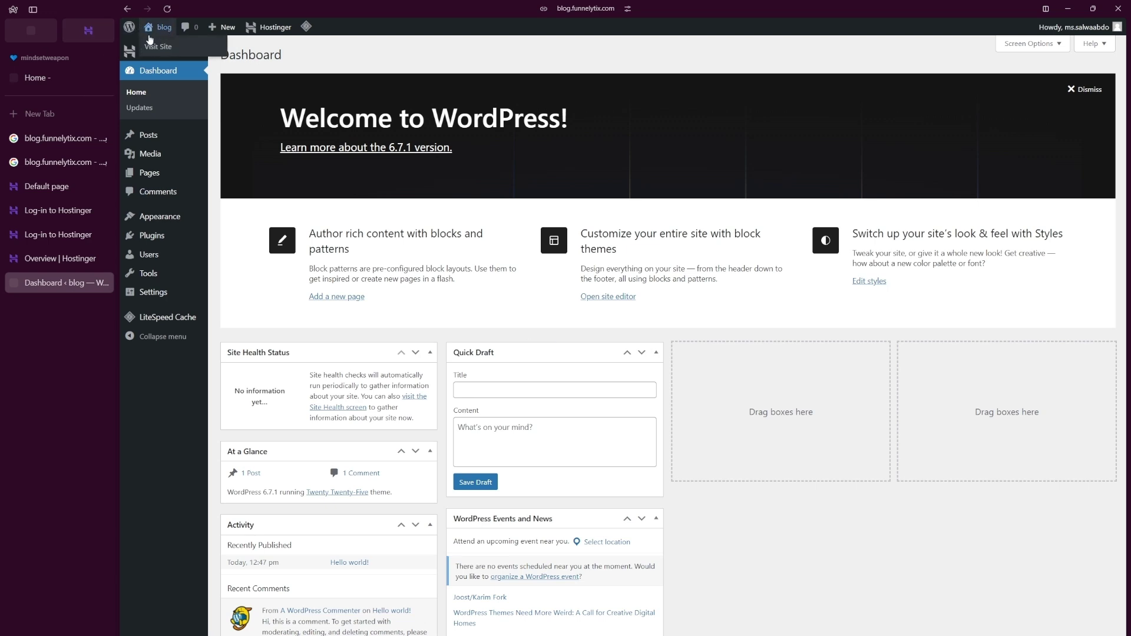